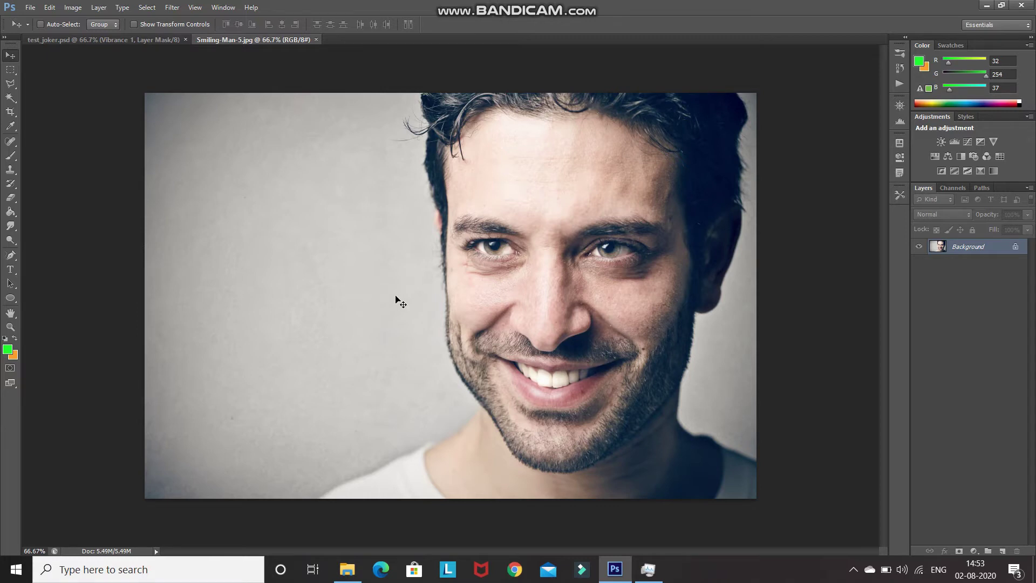
Select the whole man, including his hair and shoulders, with the Quick Selection tool
click(10, 97)
click(43, 98)
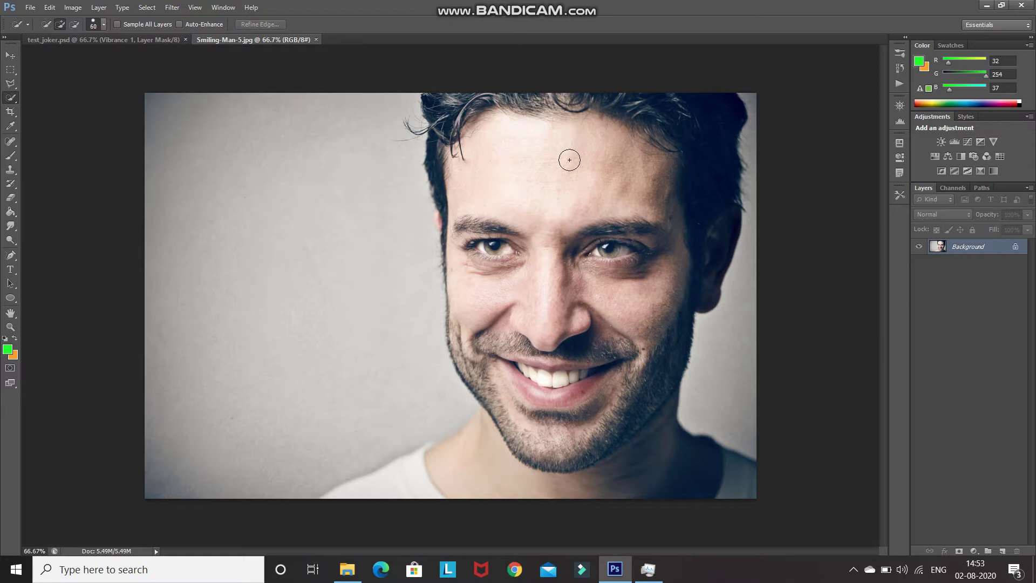
key(bracketright)
key(bracketright)
key(bracketright)
key(bracketright)
key(bracketleft)
drag(569, 161, 561, 208)
key(bracketleft)
key(bracketleft)
key(bracketleft)
key(bracketleft)
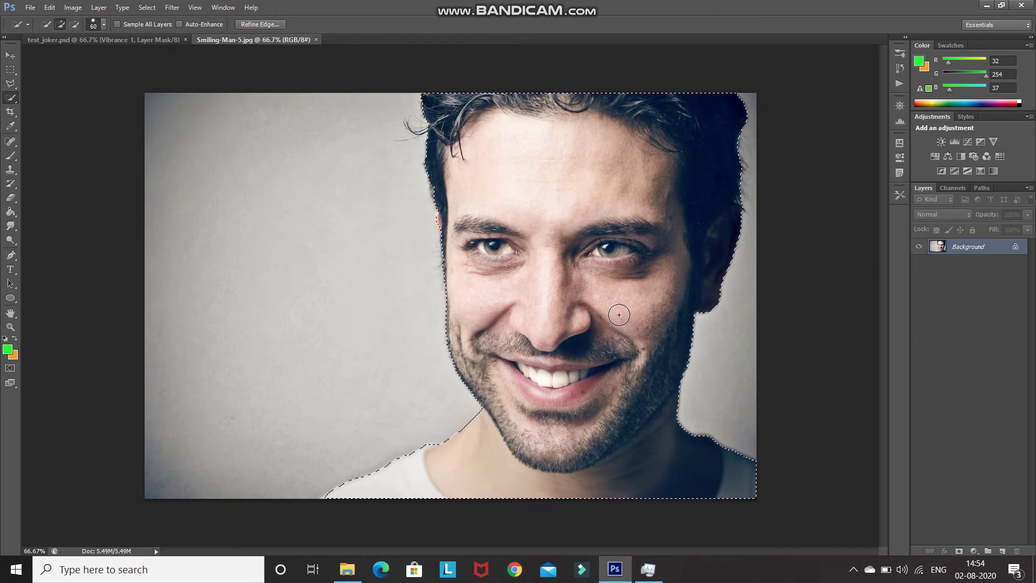
Refine the selection edge by brushing along the man's outline and hair, and copy him to a new layer named Model
click(244, 25)
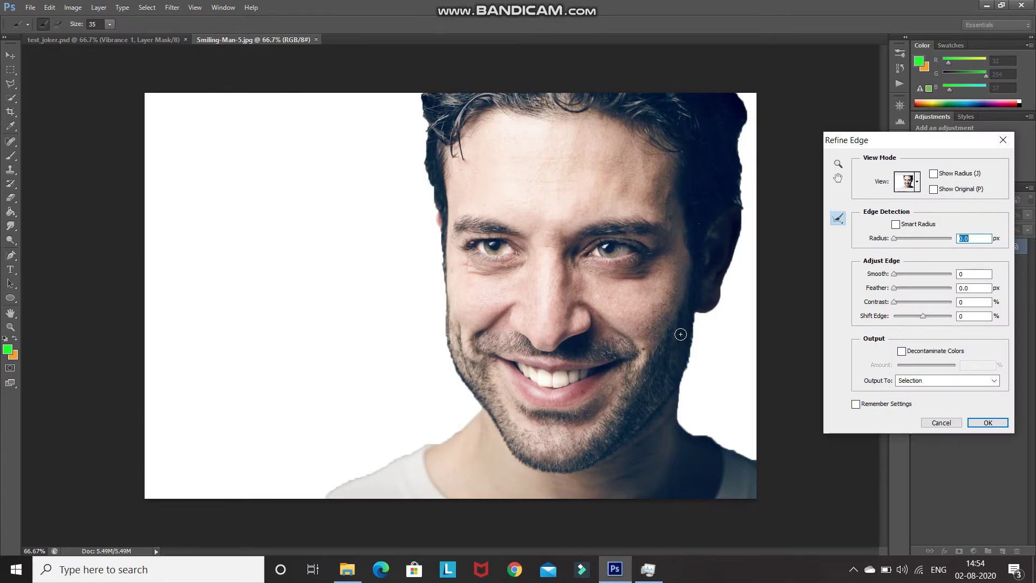
mouse_move(680, 334)
mouse_down()
mouse_move(692, 335)
mouse_move(685, 378)
mouse_up()
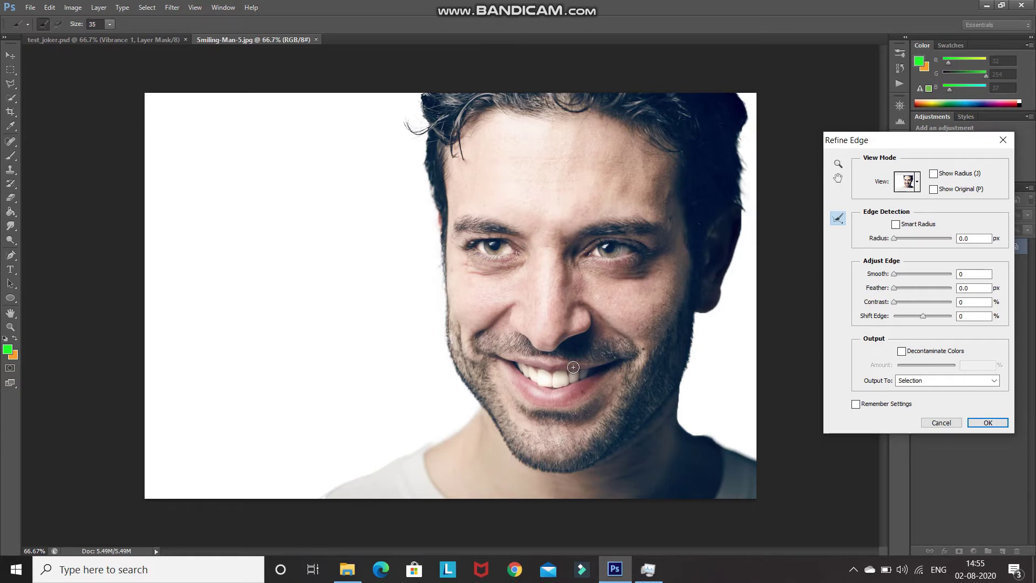
click(977, 424)
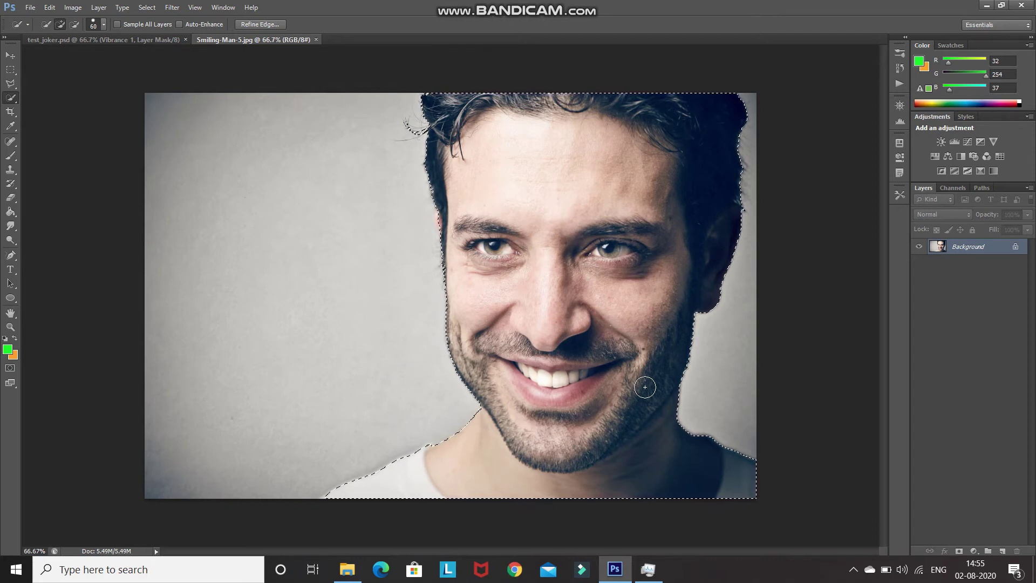
key(ctrl+j)
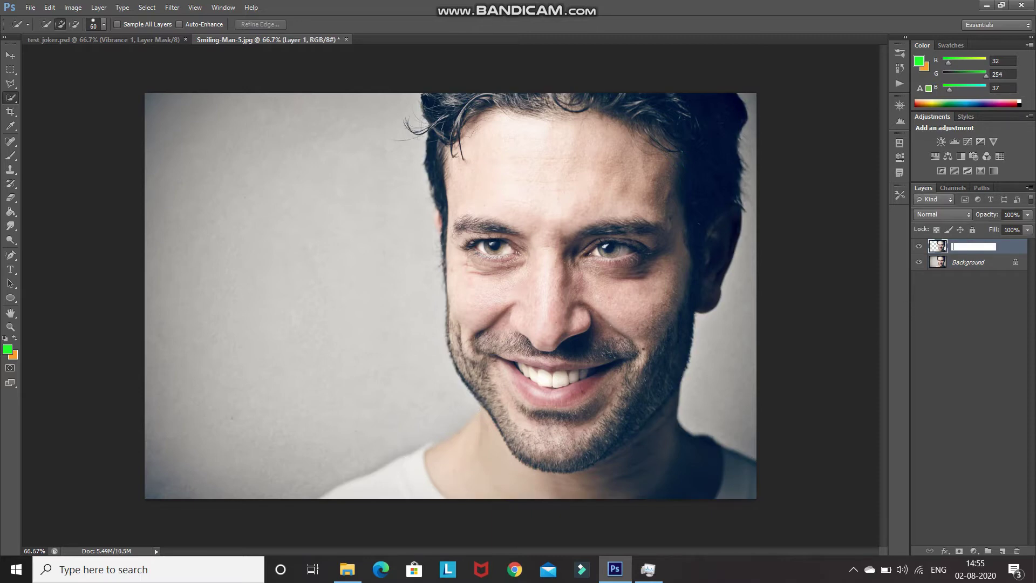
key(Return)
Add a Vibrance adjustment with saturation -100 and clip it to the Model layer
click(975, 552)
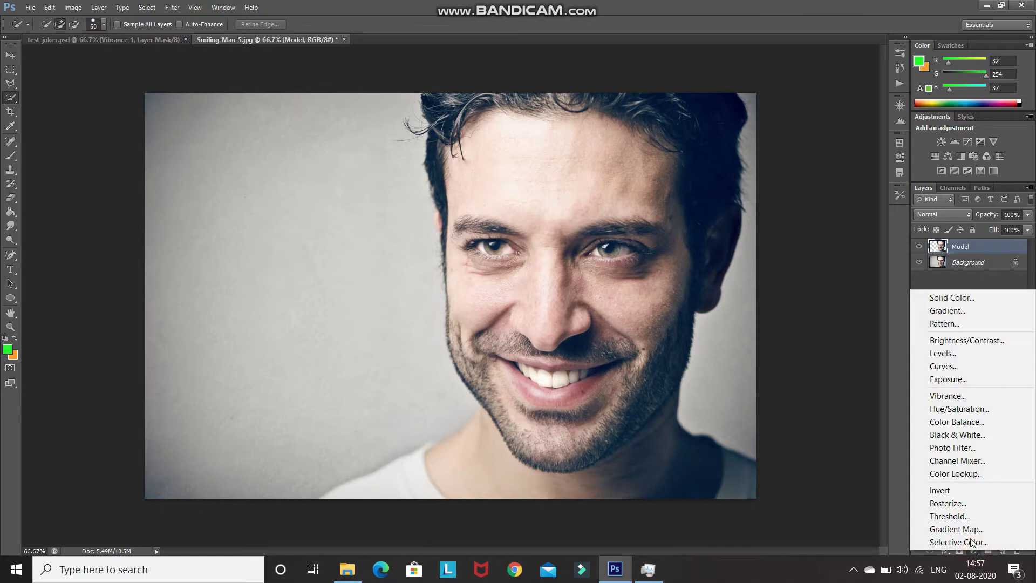
click(964, 396)
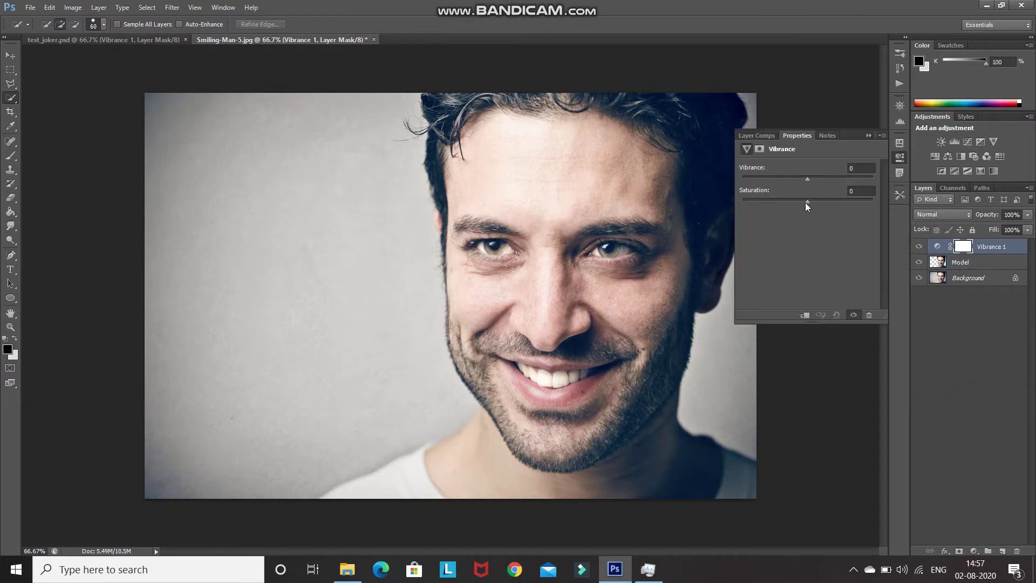
drag(807, 206, 714, 225)
click(805, 315)
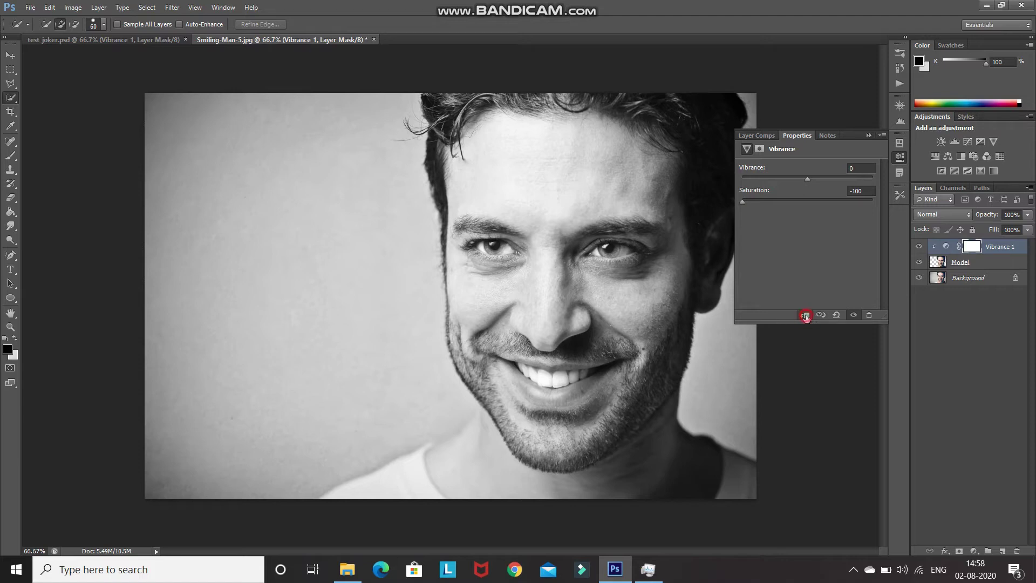
click(868, 136)
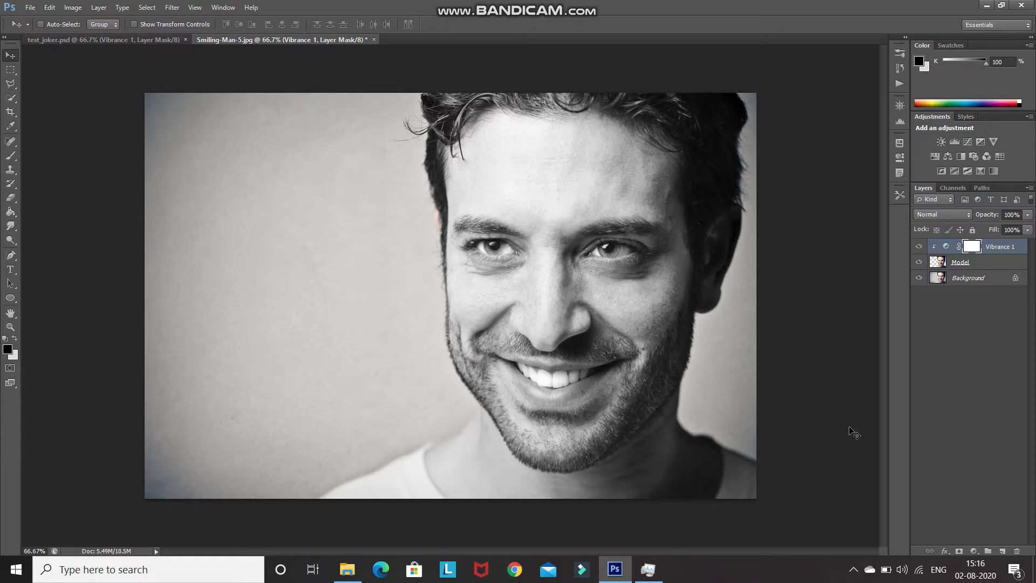
Invert the Vibrance layer's mask to black and pick the 36 px textured preset for the Brush tool
key(ctrl+i)
click(10, 156)
click(40, 156)
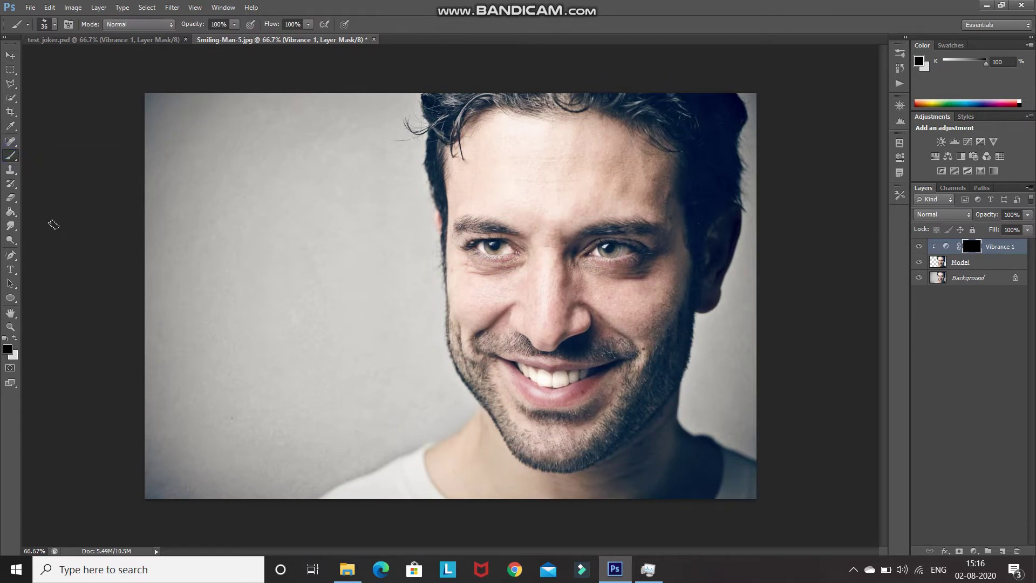
click(54, 24)
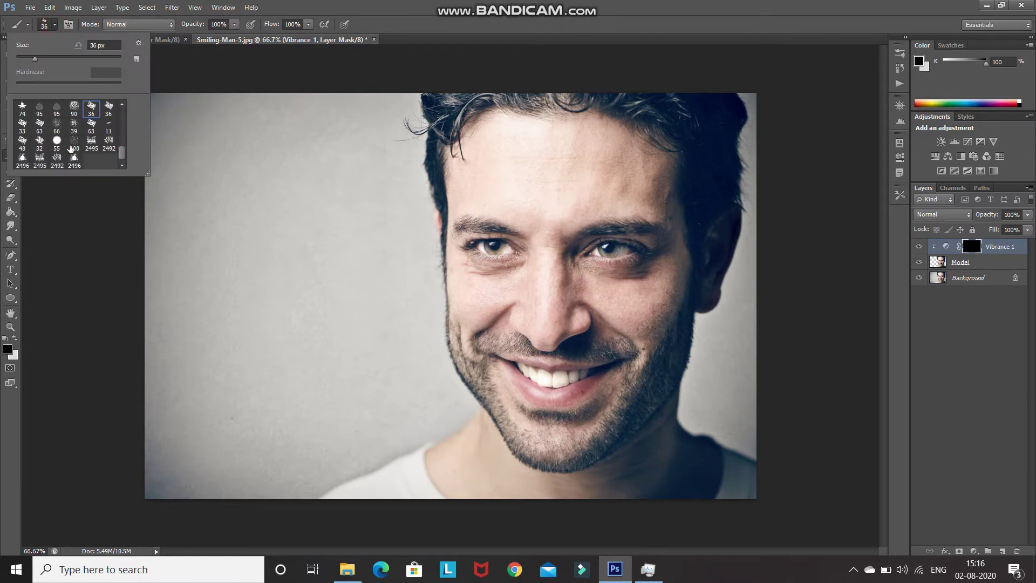
click(92, 111)
click(138, 46)
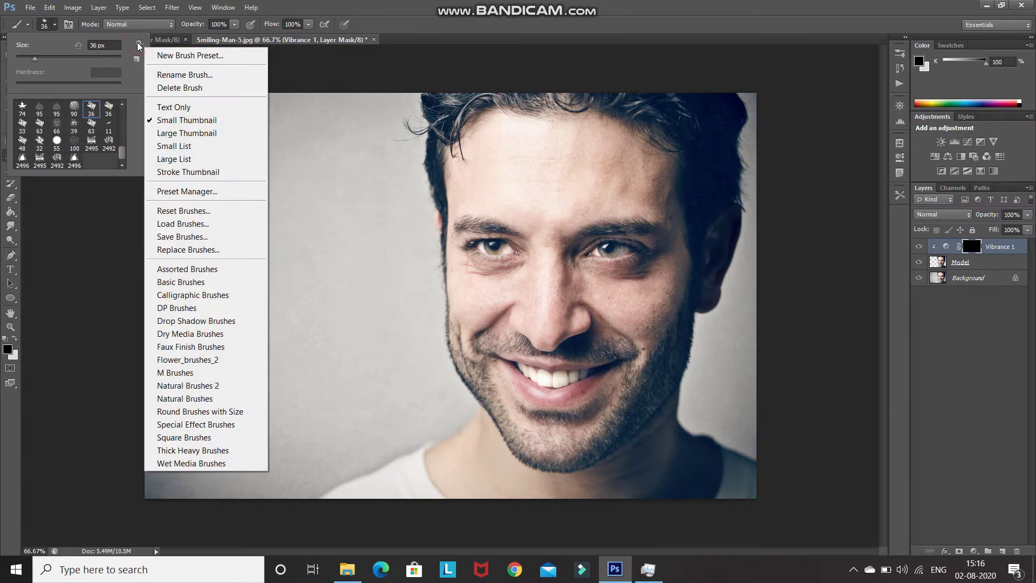
click(174, 223)
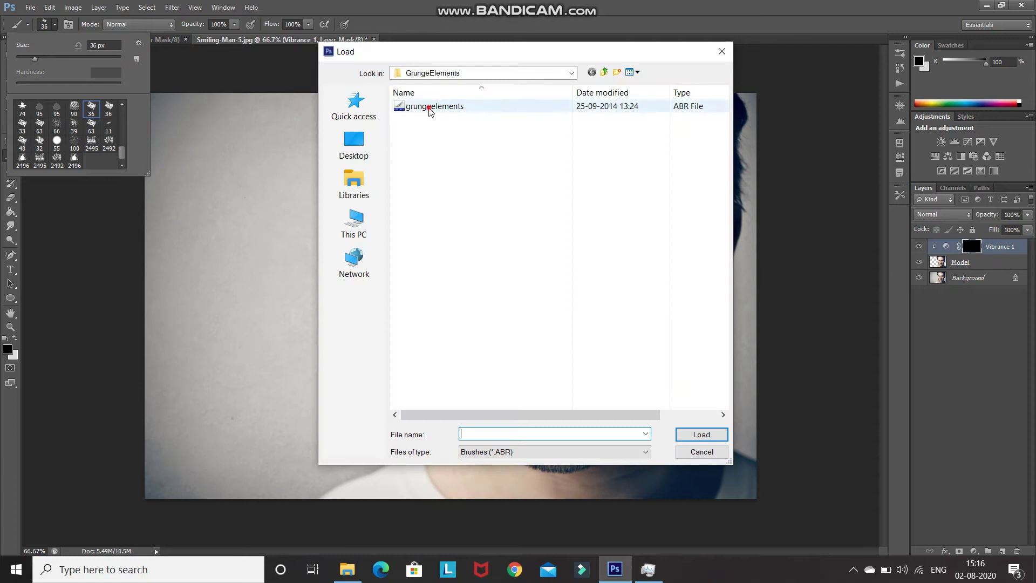
click(430, 108)
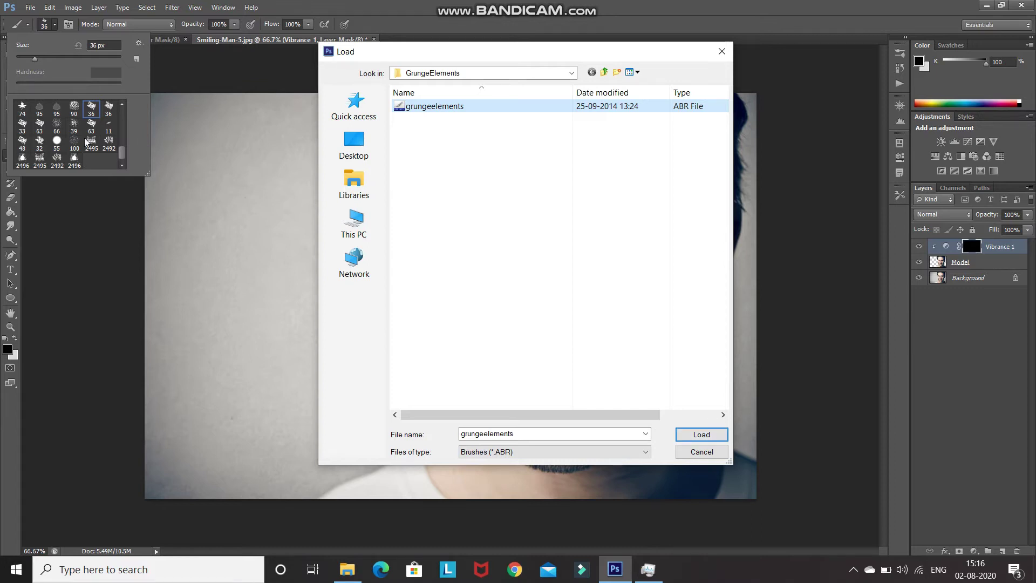
click(692, 456)
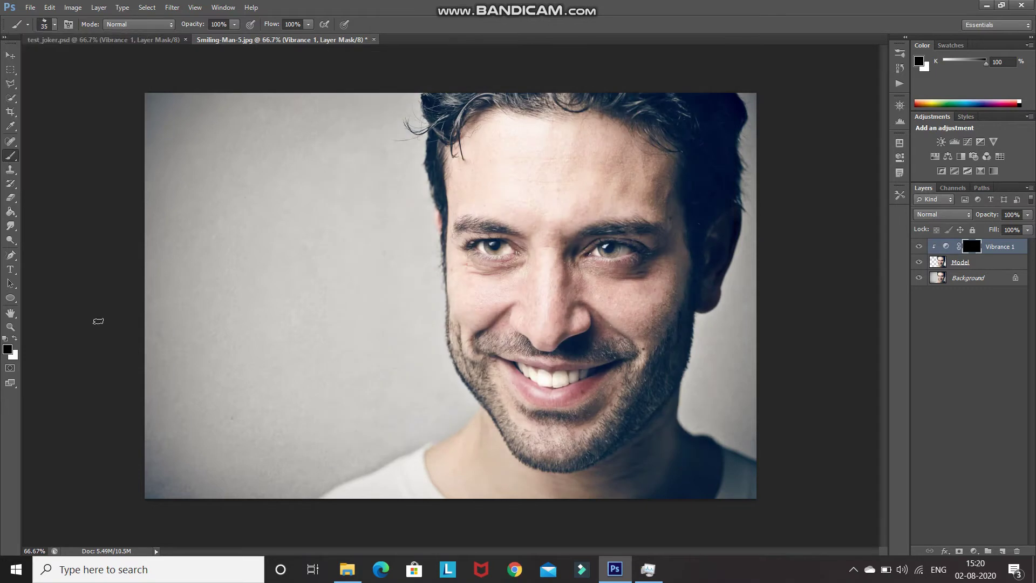
Set the foreground colour to white (ffffff)
click(15, 338)
click(5, 350)
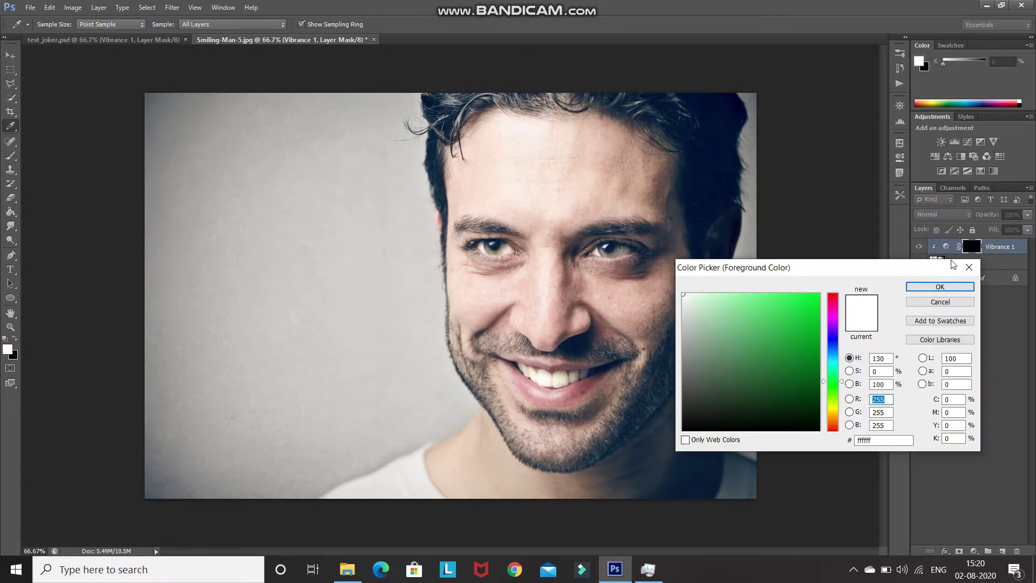
click(939, 289)
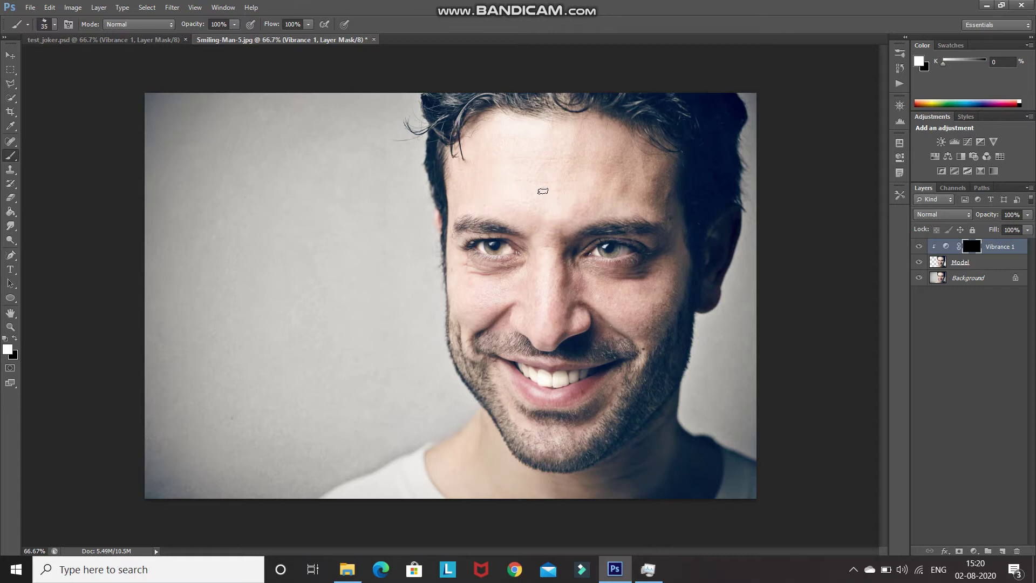
Paint white over the face and beard on the Vibrance mask with an enlarged textured brush, leaving the eyes and lips coloured
key(bracketright)
key(bracketright)
key(bracketright)
key(bracketright)
key(bracketright)
key(bracketright)
mouse_move(550, 160)
mouse_down()
mouse_move(607, 147)
mouse_move(525, 138)
mouse_move(653, 172)
mouse_move(462, 161)
mouse_move(518, 185)
mouse_move(487, 190)
mouse_move(545, 299)
mouse_up()
drag(670, 263, 646, 284)
key(ctrl+plus)
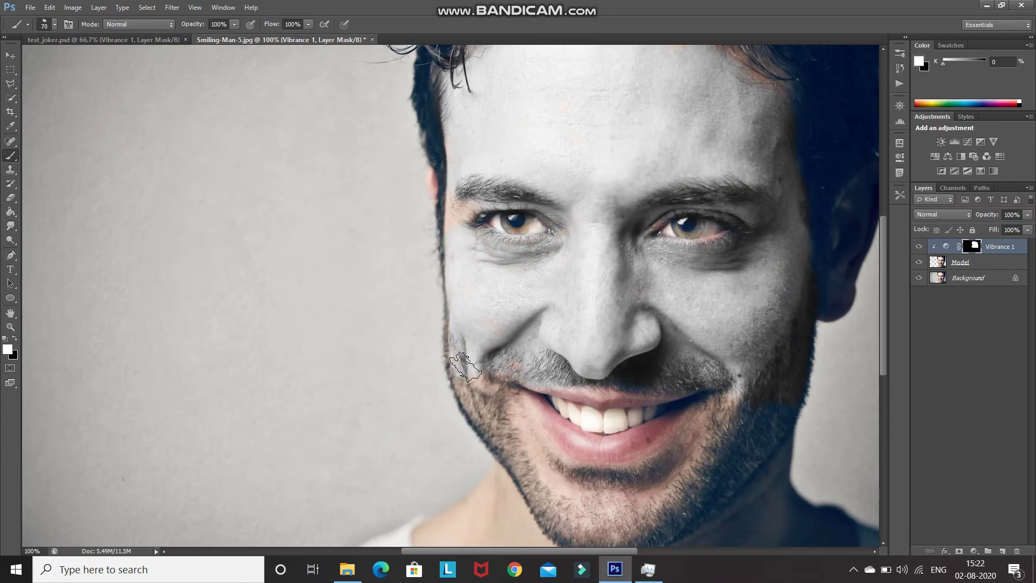
key(ctrl+minus)
key(bracketright)
key(bracketright)
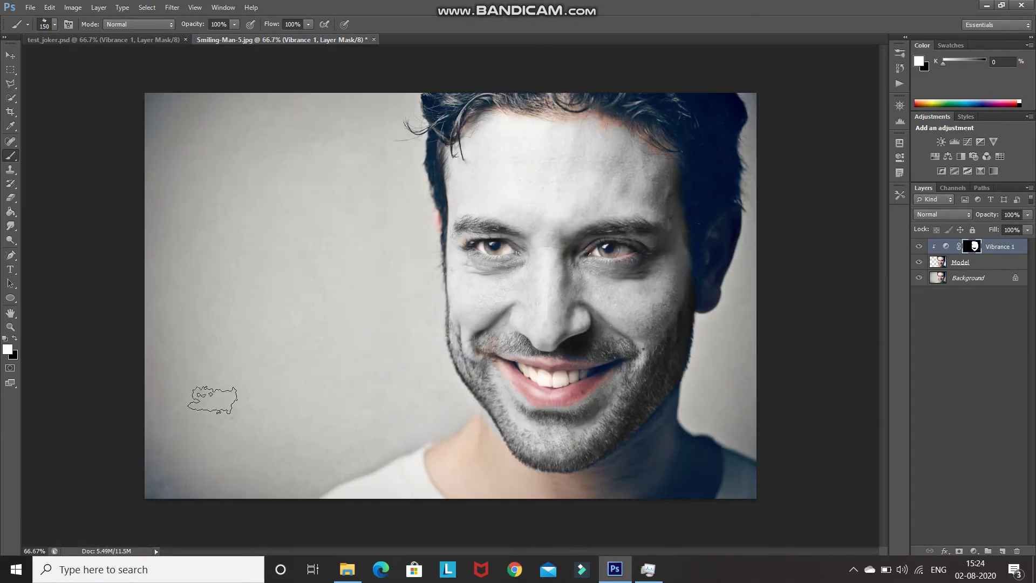
Paint black across the forehead on the Vibrance mask and cover the same area with white again
click(14, 339)
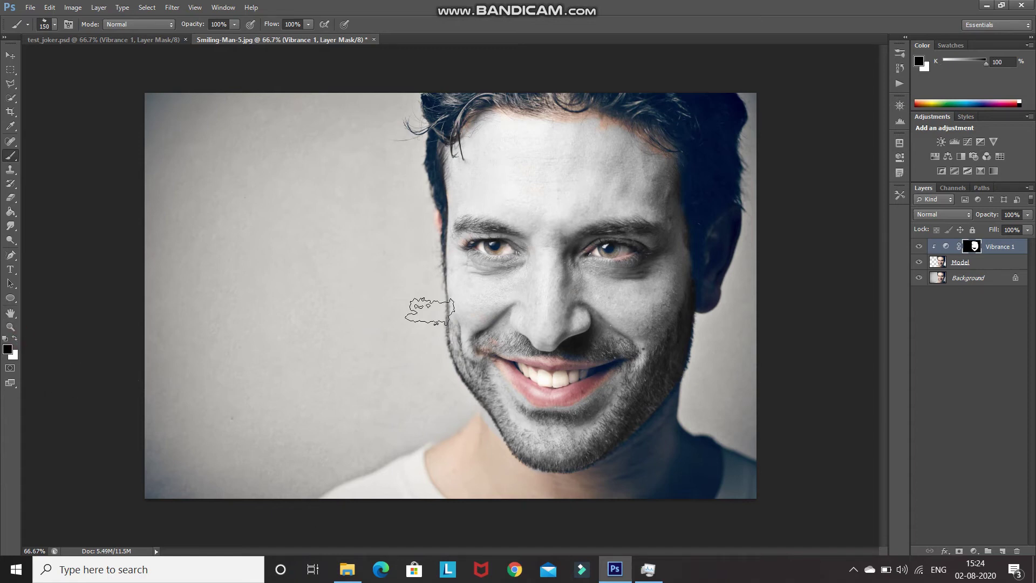
drag(516, 166, 626, 172)
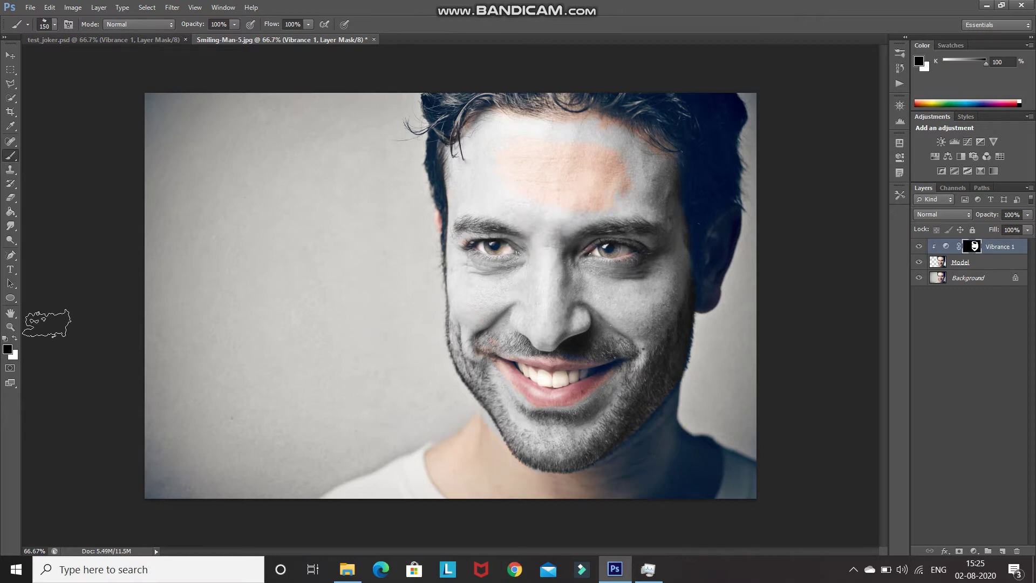
click(14, 341)
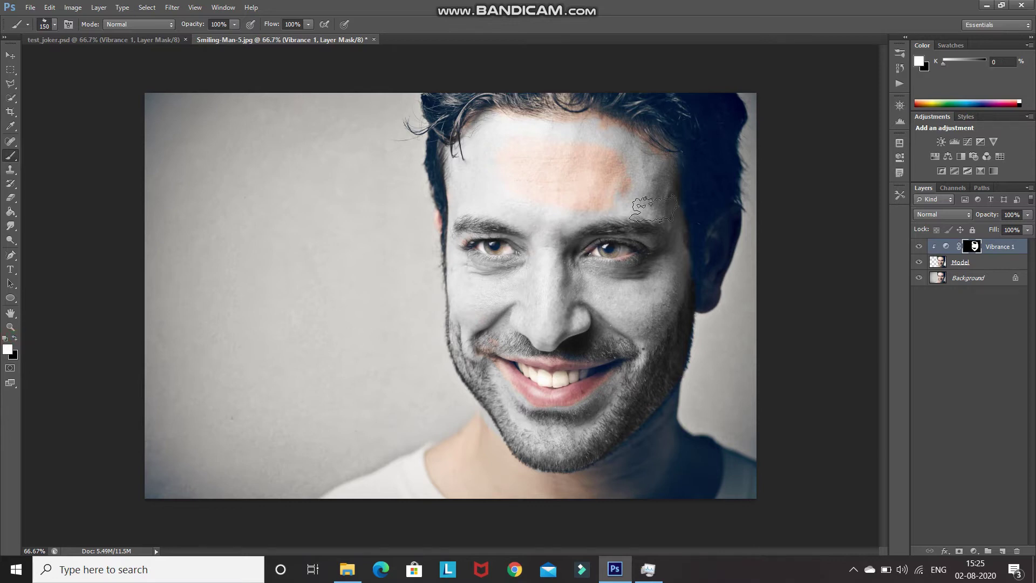
click(580, 171)
mouse_move(580, 170)
mouse_down()
mouse_move(530, 175)
mouse_move(620, 169)
mouse_up()
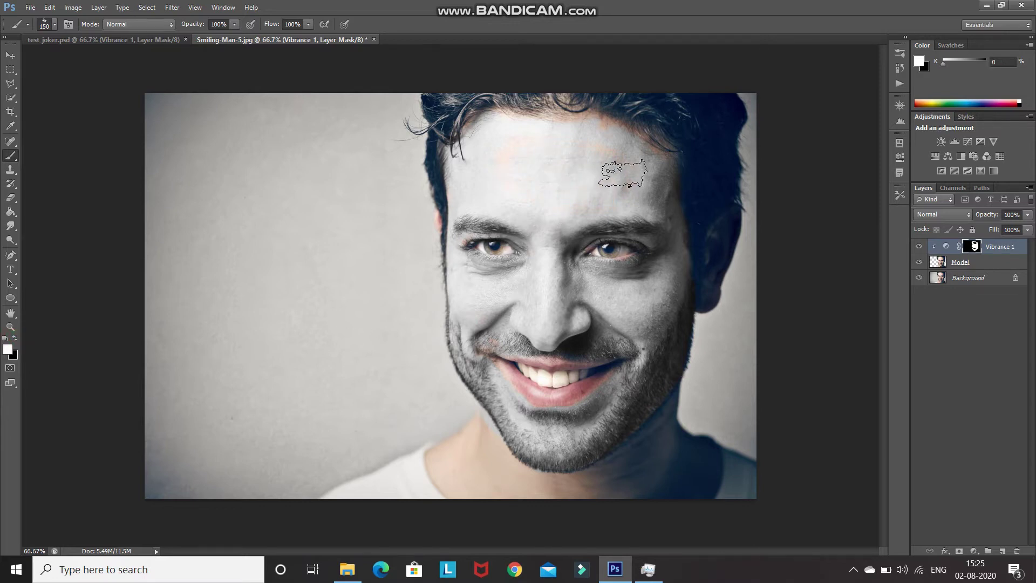
key(bracketleft)
In the Vibrance layer's Blending Options, split the Underlying Layer's black slider and move both its black and white sliders inward
click(944, 552)
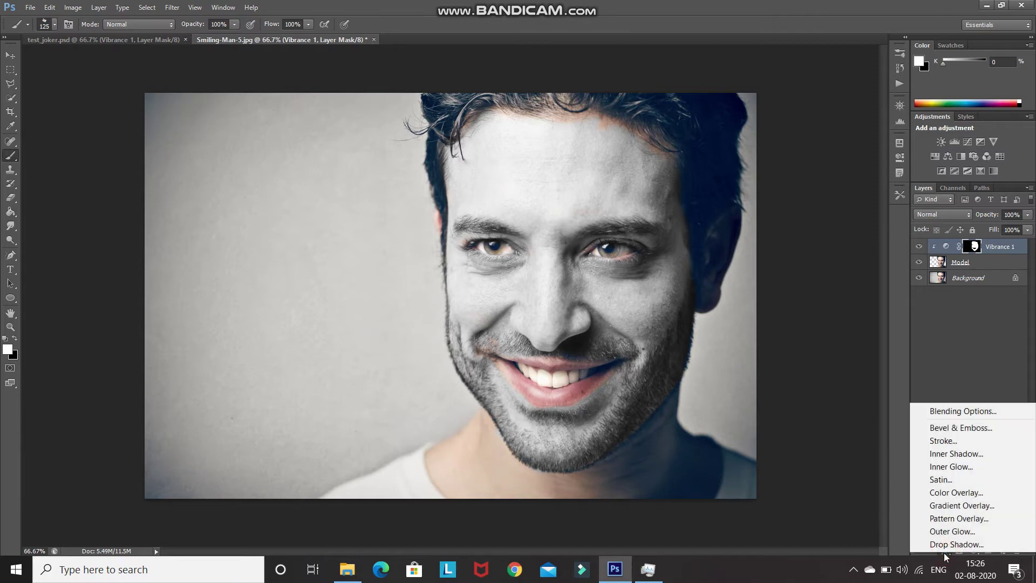
click(939, 411)
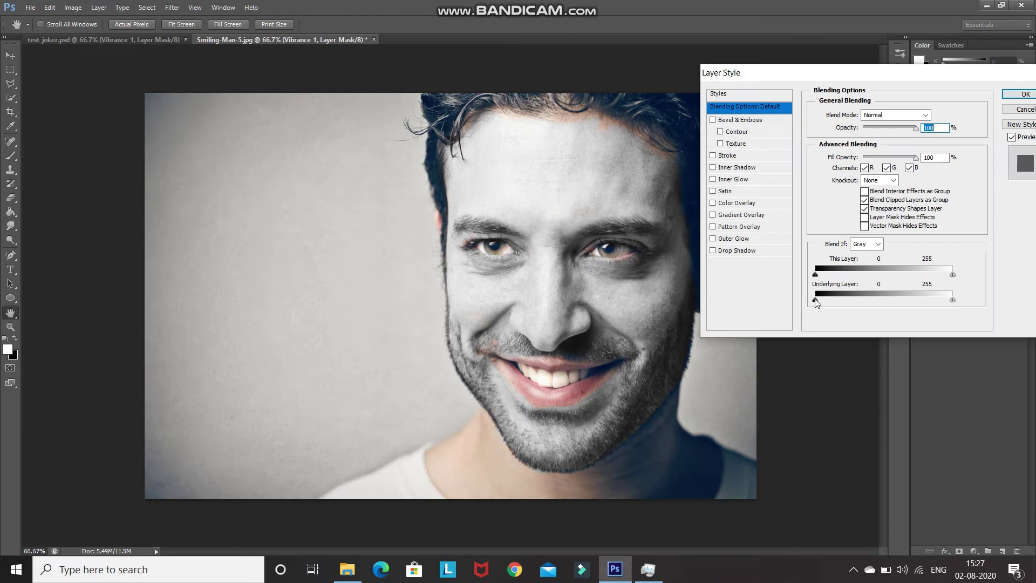
drag(816, 300, 820, 301)
key(alt)
drag(821, 300, 841, 300)
click(953, 300)
drag(948, 300, 933, 299)
click(1015, 99)
key(b)
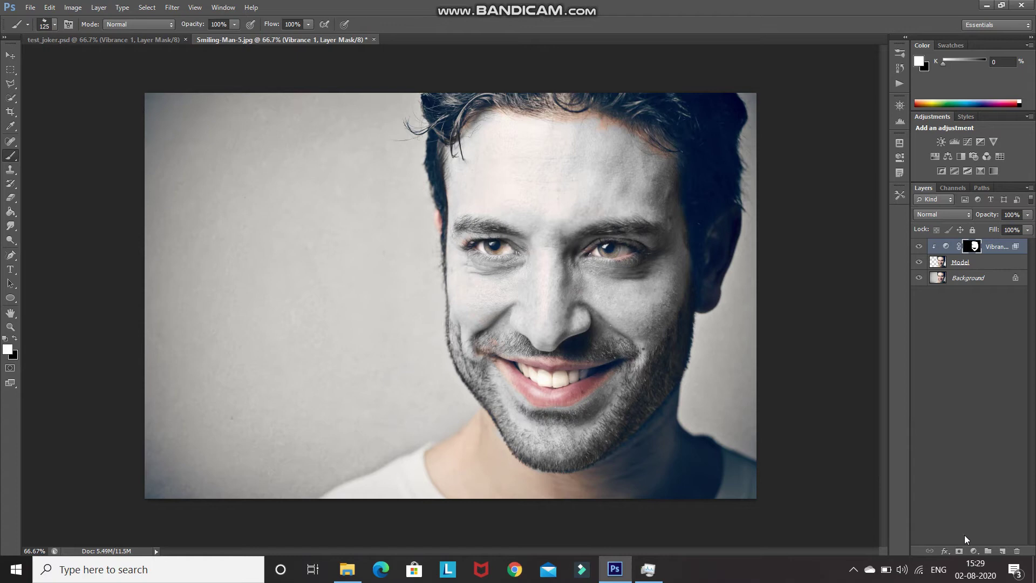
Add an Exposure adjustment of 0.06 clipped to the Model layer and replace its mask with a copy of the Vibrance mask
click(972, 551)
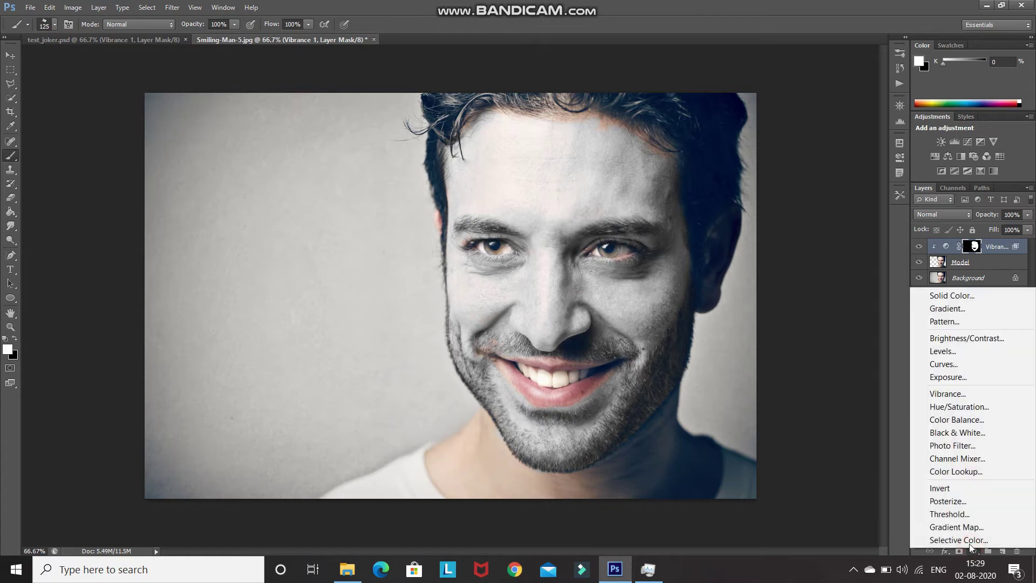
click(960, 376)
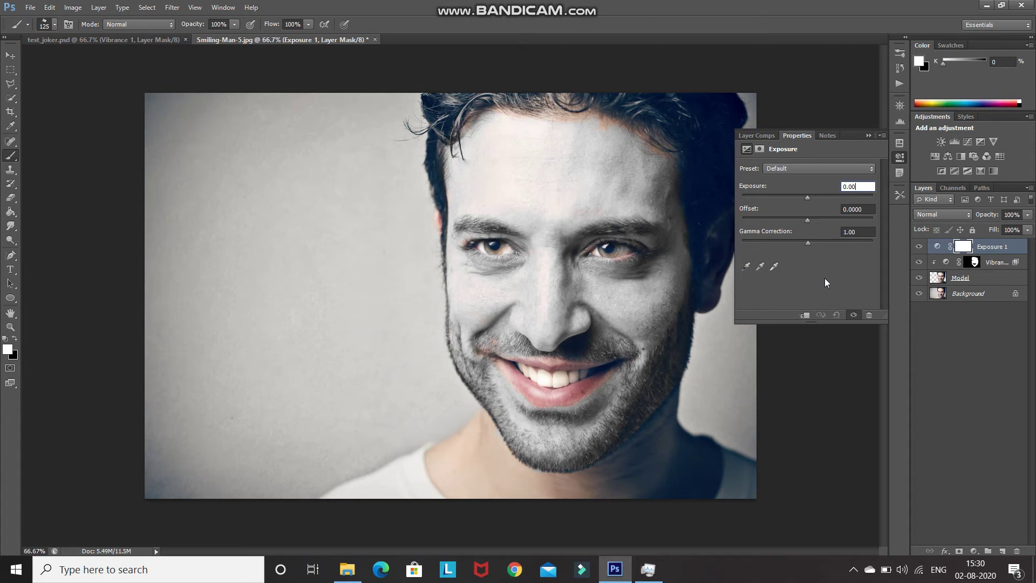
text(6)
click(805, 316)
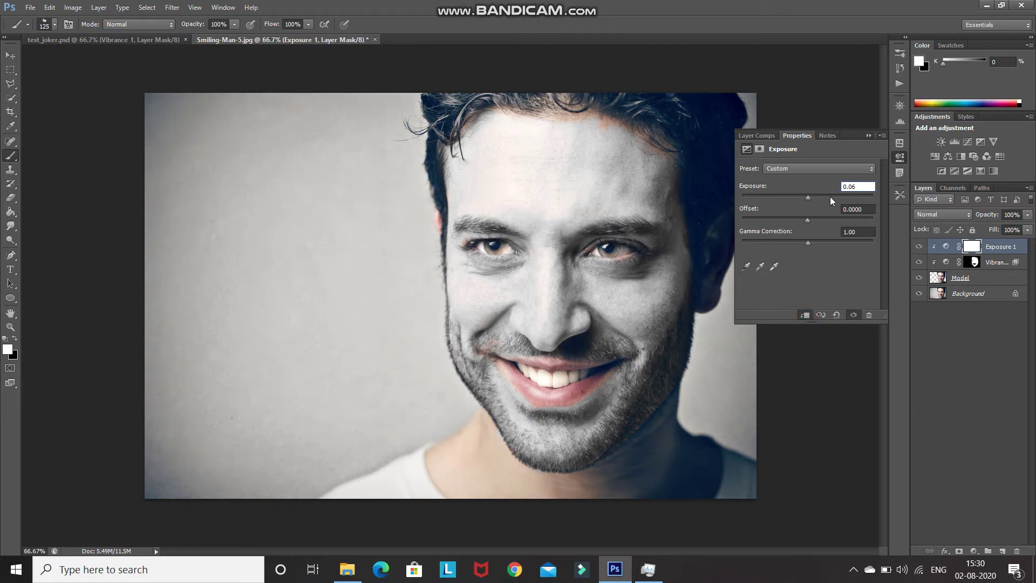
click(867, 137)
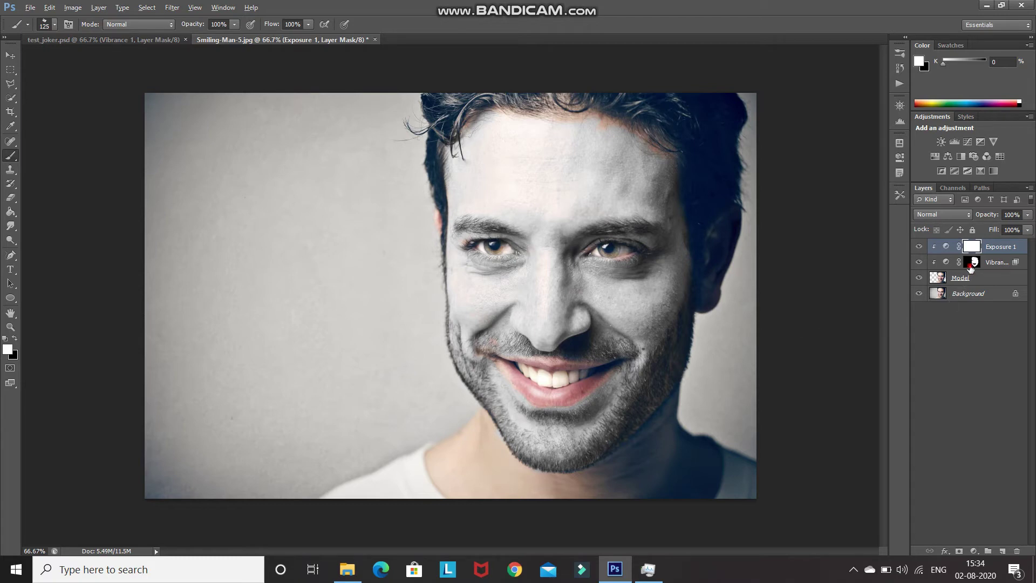
drag(974, 267, 921, 248)
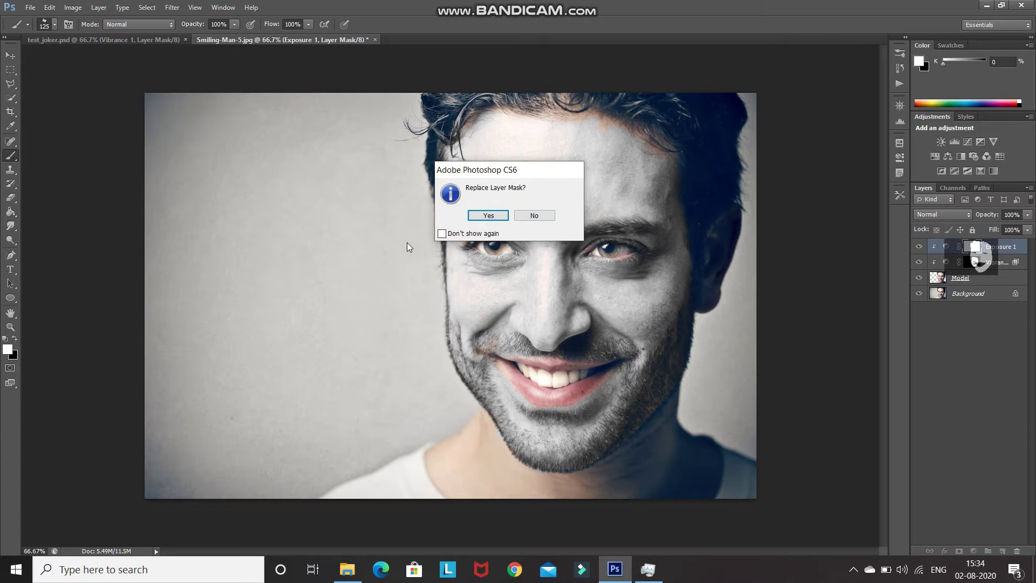
click(478, 217)
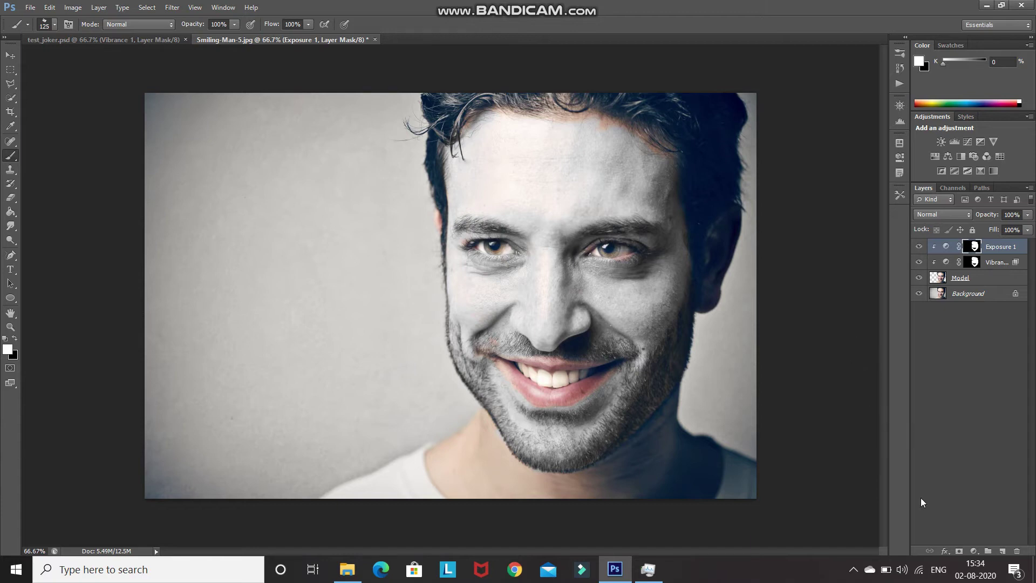
Add a Levels adjustment clipped to the Model layer with the black input at 34 and the midtones at 0.89
click(972, 550)
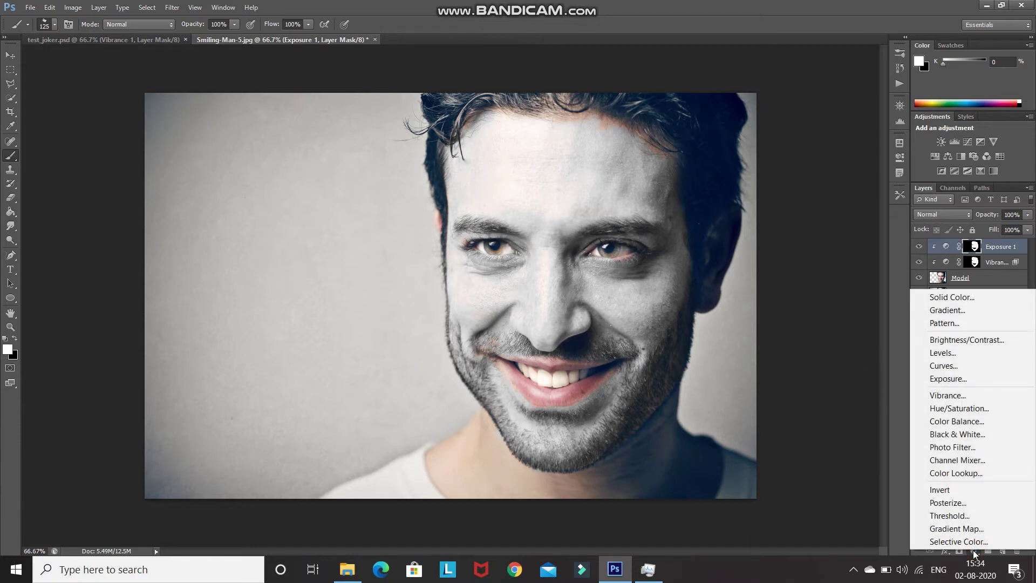
click(943, 352)
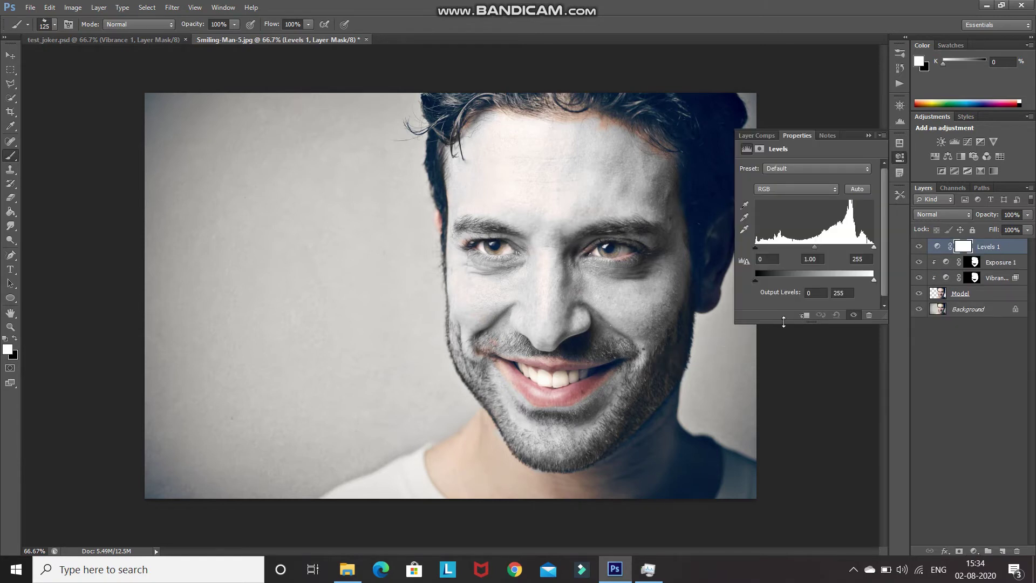
click(805, 316)
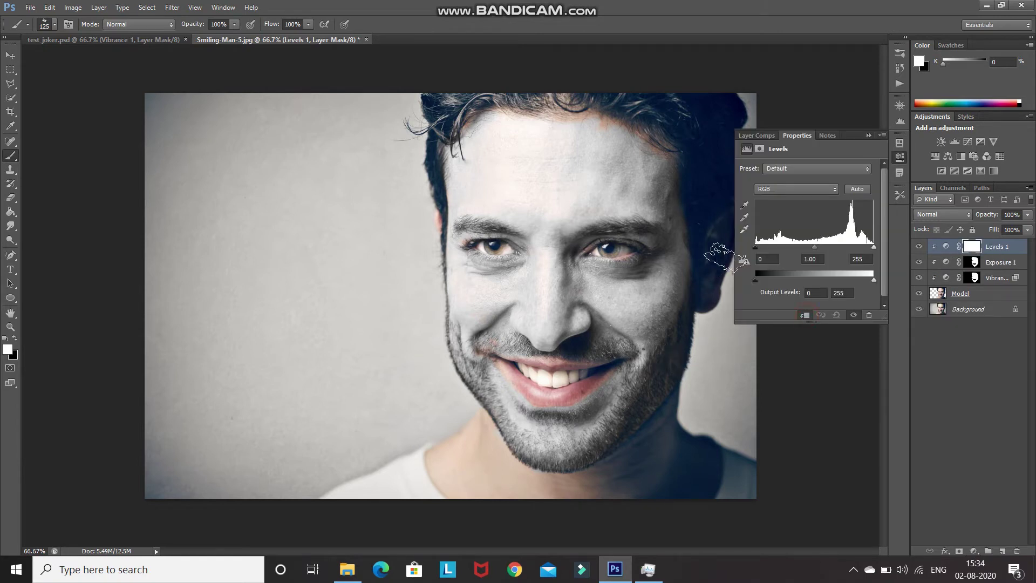
click(766, 259)
text(34)
key(Tab)
text(0.89)
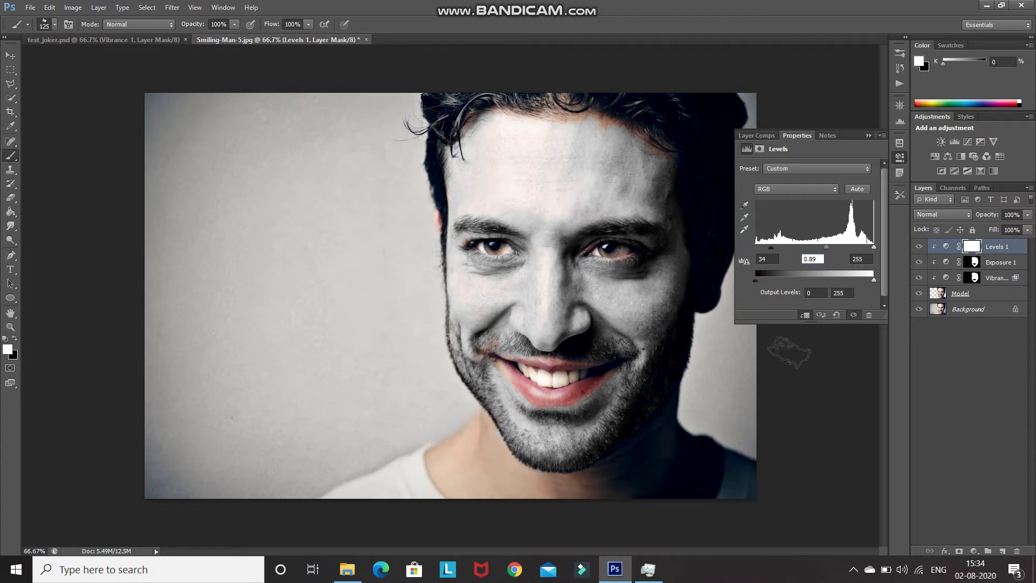
click(867, 136)
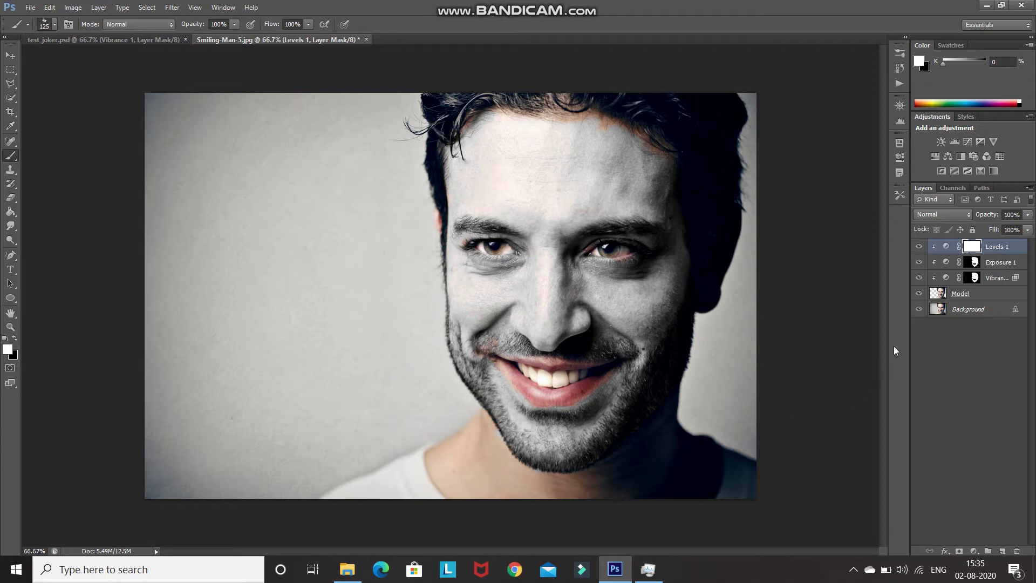
Paint black at 49% brush opacity on the Vibrance mask to bring faint skin colour back on the forehead, nose and cheeks
click(972, 278)
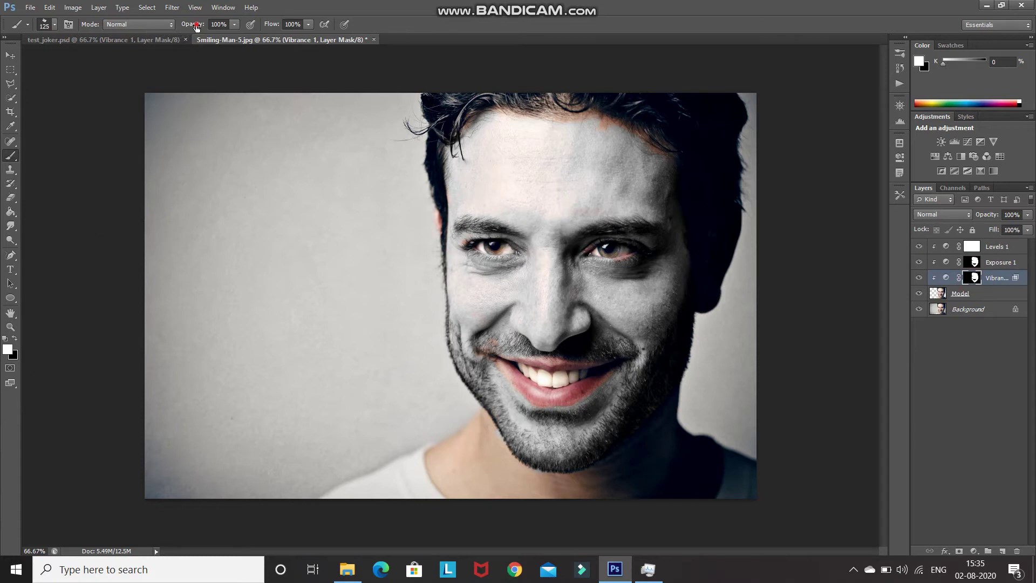
drag(196, 27, 189, 28)
click(15, 338)
key(bracketleft)
key(bracketright)
Add an Exposure adjustment of -4.46 above Levels 1 and clip it to the Model layer
click(1010, 246)
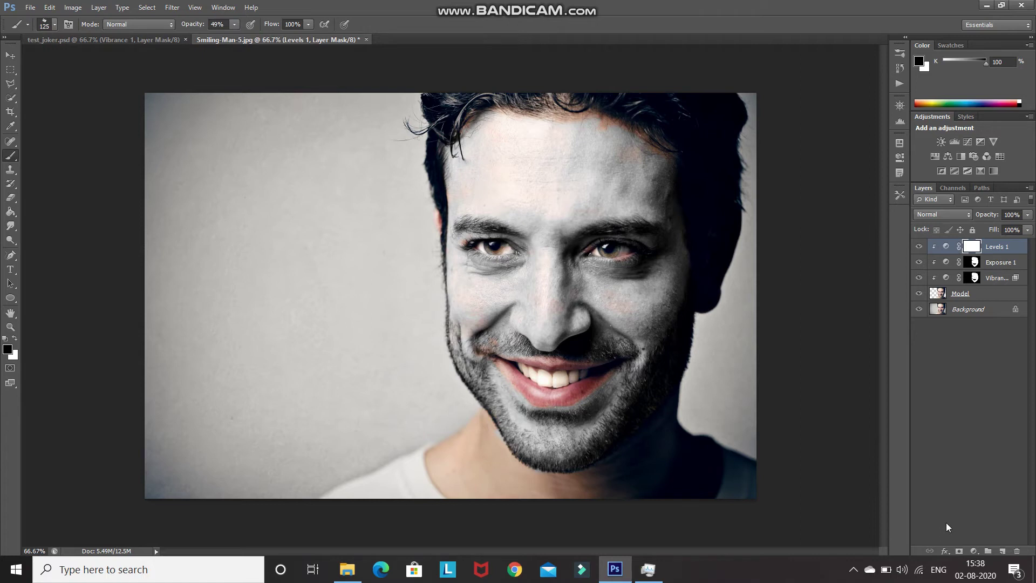
click(973, 551)
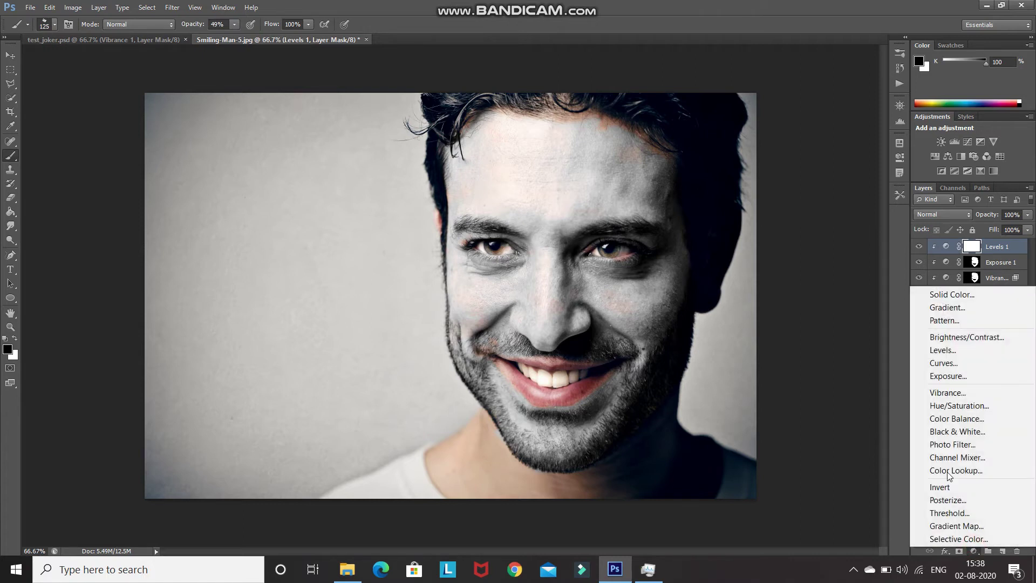
click(946, 376)
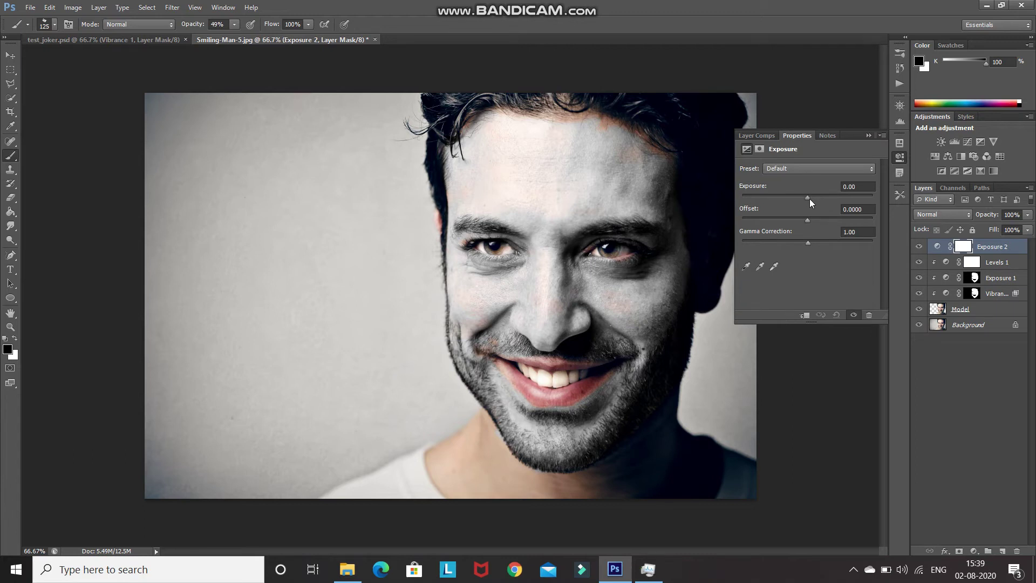
drag(808, 198, 768, 198)
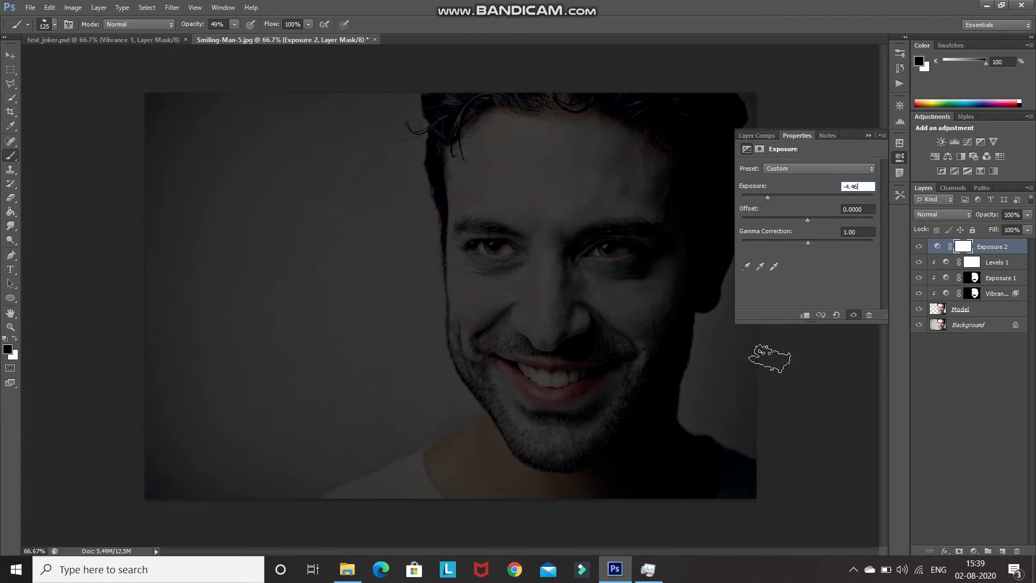
click(804, 315)
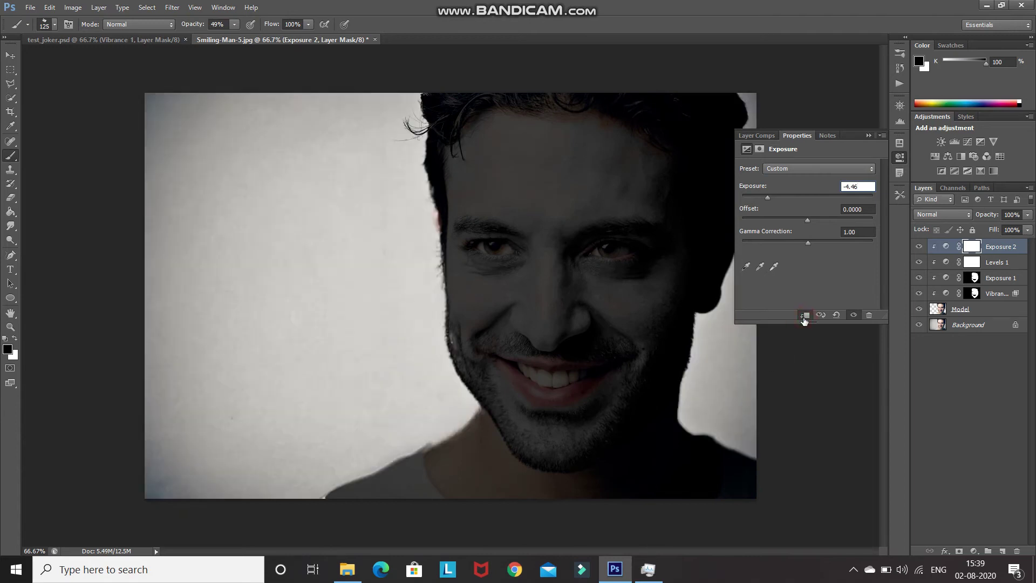
Invert the new Exposure layer's mask to black and rename the layer Left Eye
click(868, 134)
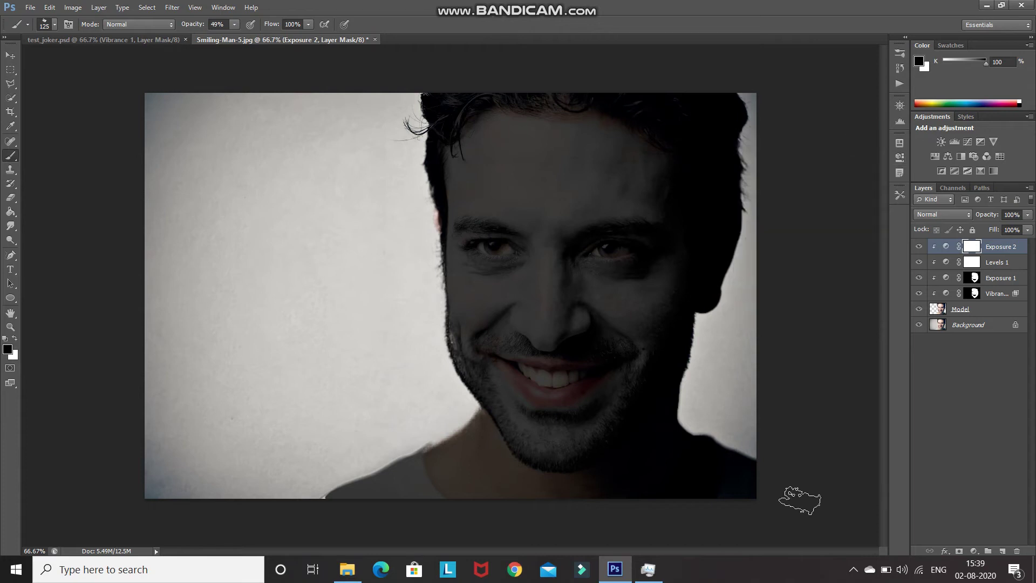
key(ctrl+i)
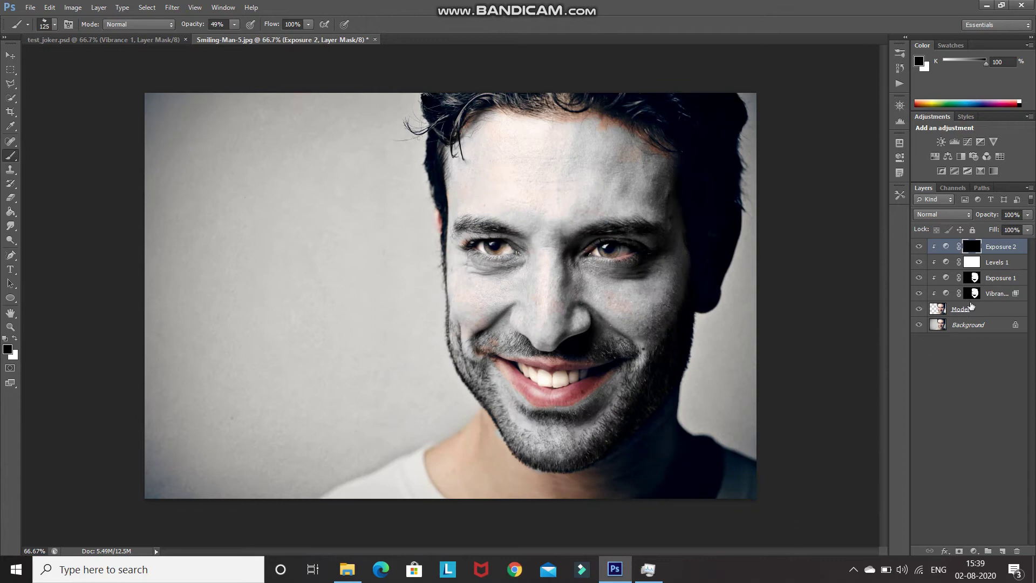
double_click(1003, 247)
text(Left Eye)
key(Return)
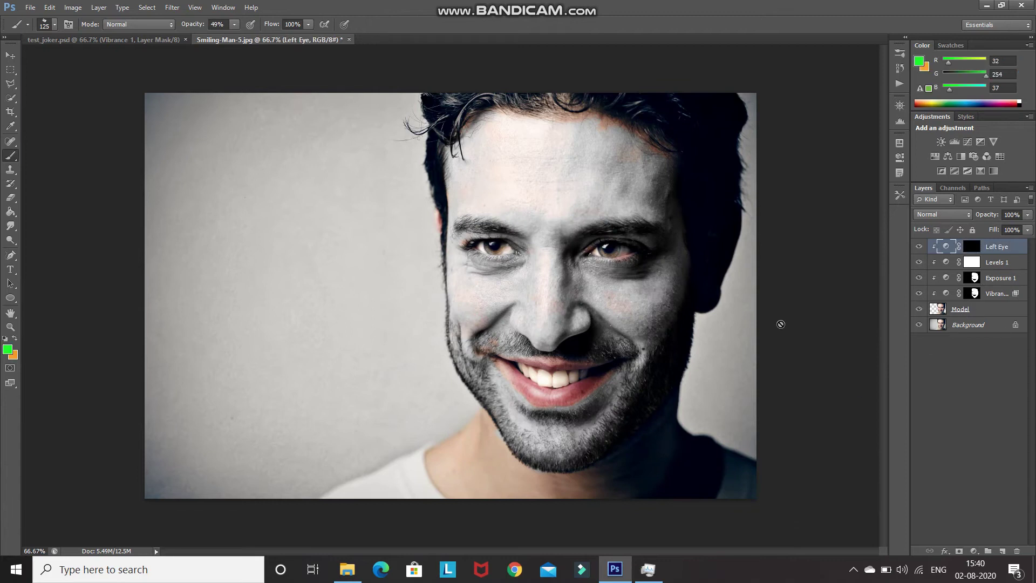
Paint a dark patch around the eye beside the blank background, using white at 100% opacity and a smaller brush on the Left Eye mask
click(972, 246)
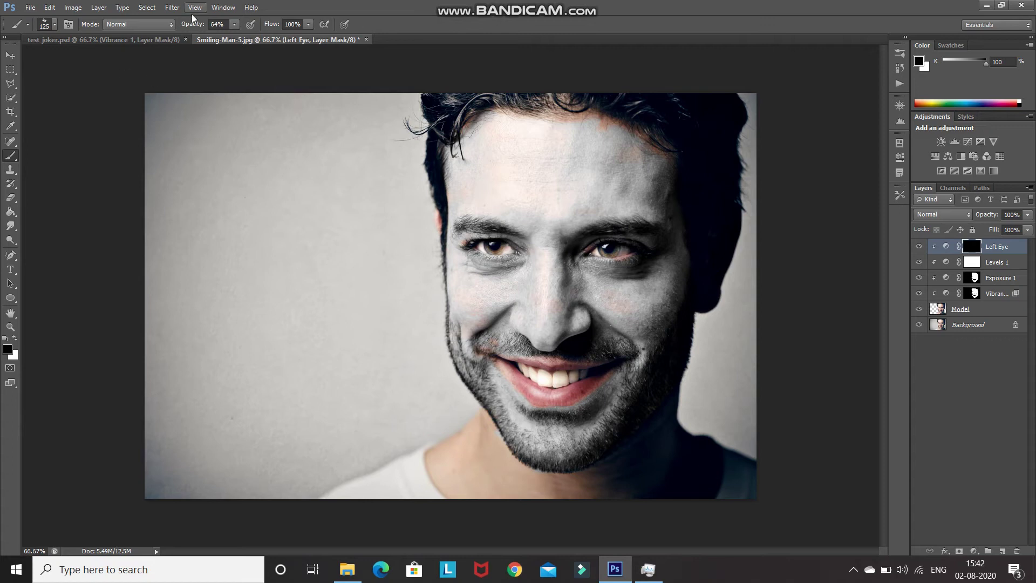
drag(186, 27, 224, 30)
click(15, 339)
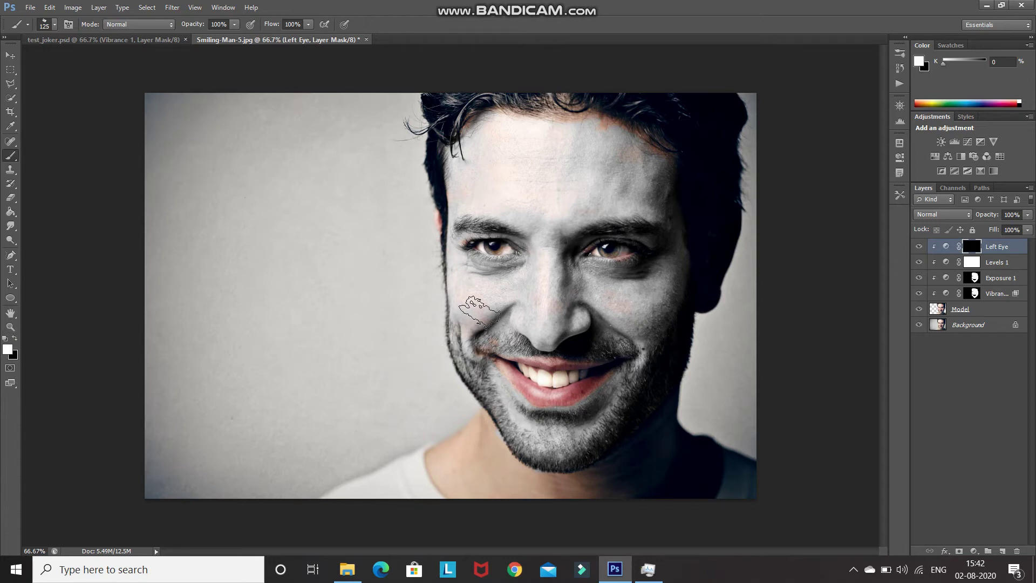
key(bracketleft)
key(bracketleft)
key(bracketleft)
mouse_move(472, 273)
mouse_down()
mouse_move(532, 254)
mouse_move(488, 217)
mouse_move(458, 291)
mouse_move(462, 254)
mouse_move(450, 243)
mouse_move(475, 230)
mouse_up()
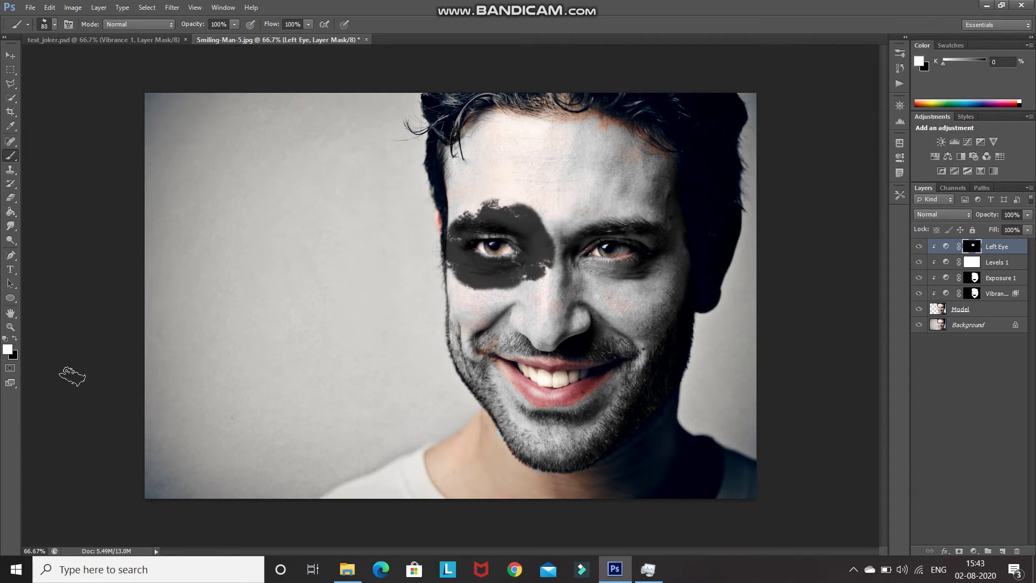
Trim the dark eye patch along the eyebrow and its lower edge by painting black on the Left Eye mask
click(15, 339)
key(bracketleft)
mouse_move(477, 205)
mouse_down()
mouse_move(506, 210)
mouse_move(503, 219)
mouse_move(458, 217)
mouse_move(535, 223)
mouse_move(548, 254)
mouse_move(478, 282)
mouse_move(440, 264)
mouse_move(510, 218)
mouse_move(545, 230)
mouse_move(454, 278)
mouse_up()
key(bracketright)
key(bracketright)
key(bracketright)
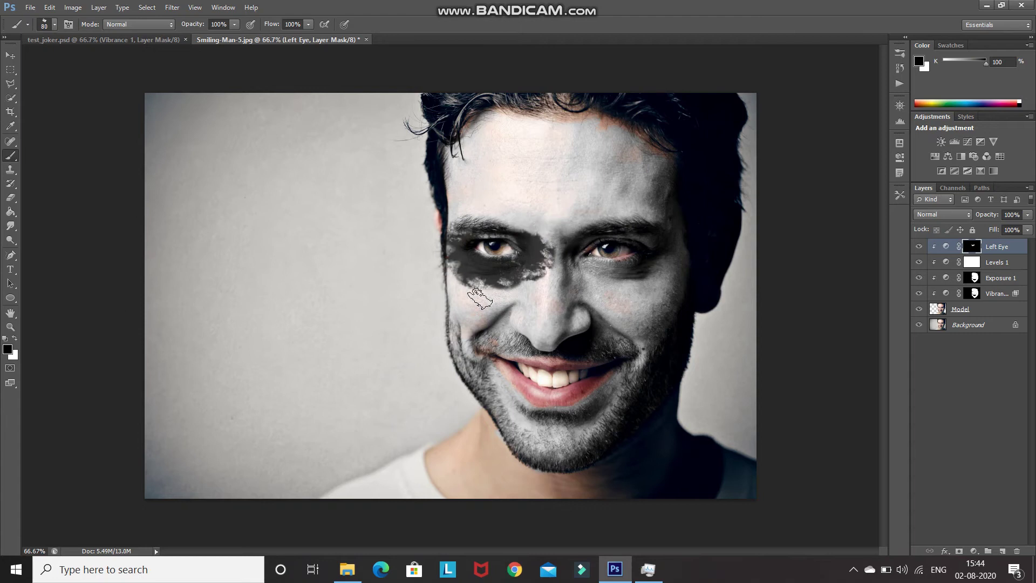
Soften the edges of the eye patch on the Left Eye mask with the brush at 42% opacity
drag(197, 31, 178, 30)
key(4)
key(2)
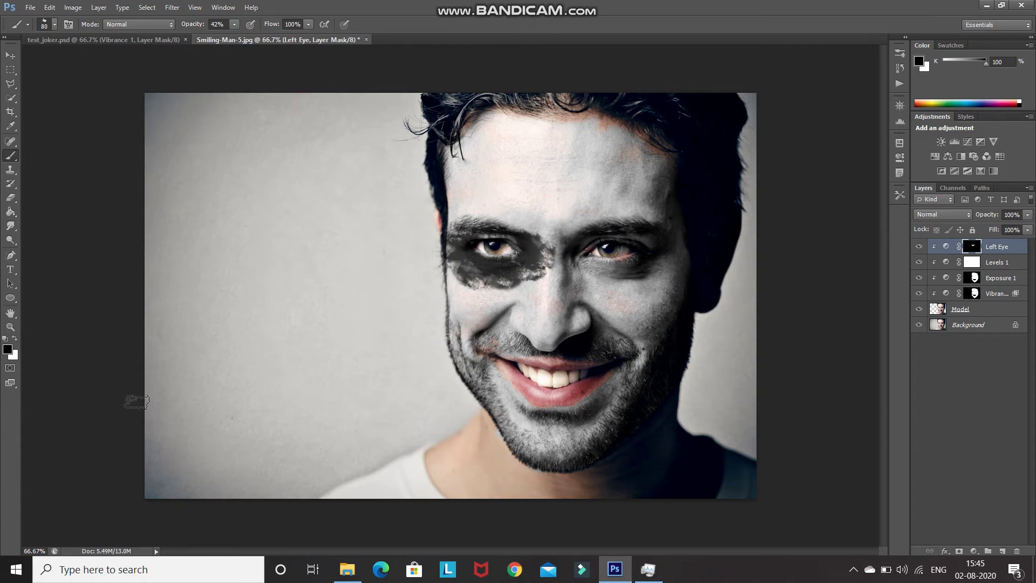
click(18, 341)
key(x)
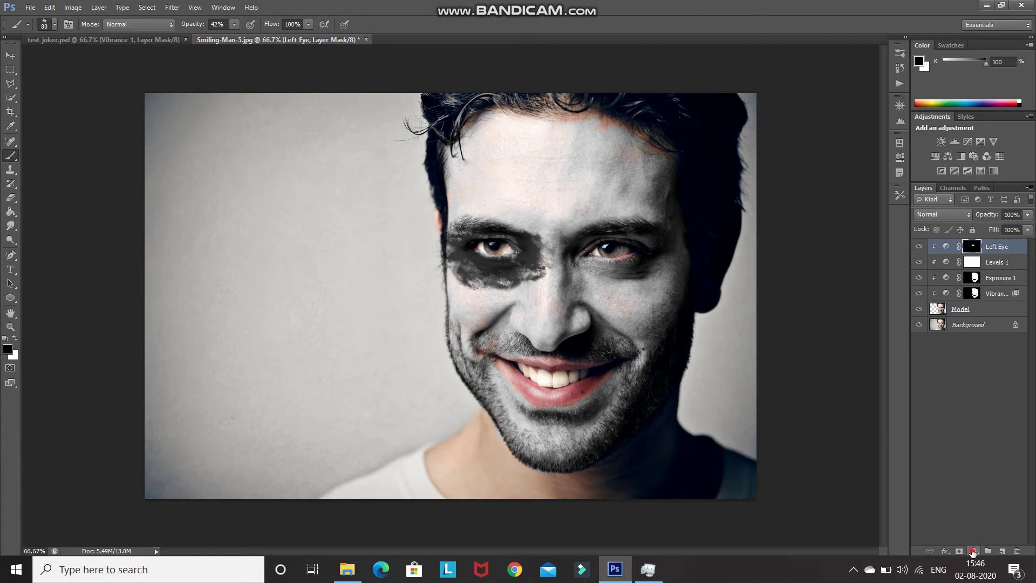
Add a second dark Exposure adjustment of -3.80 clipped to the Model layer and invert its mask to black
click(974, 551)
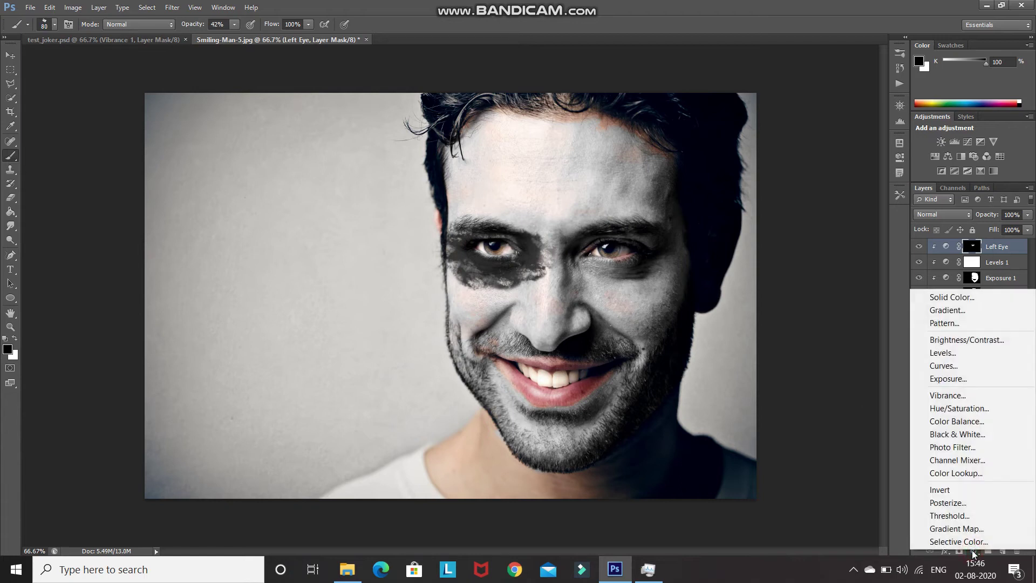
click(957, 386)
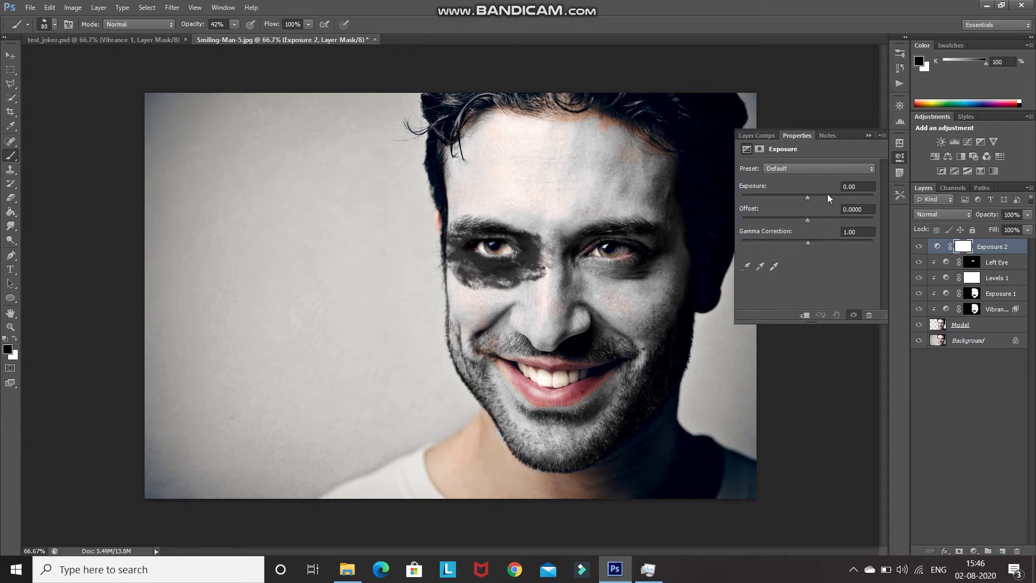
click(848, 187)
text(-3.80)
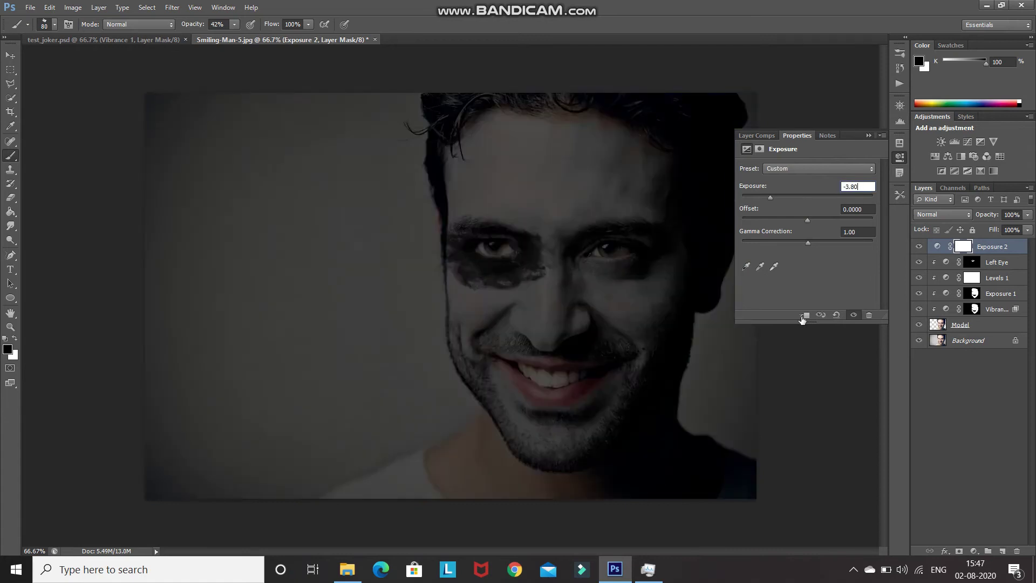
click(803, 317)
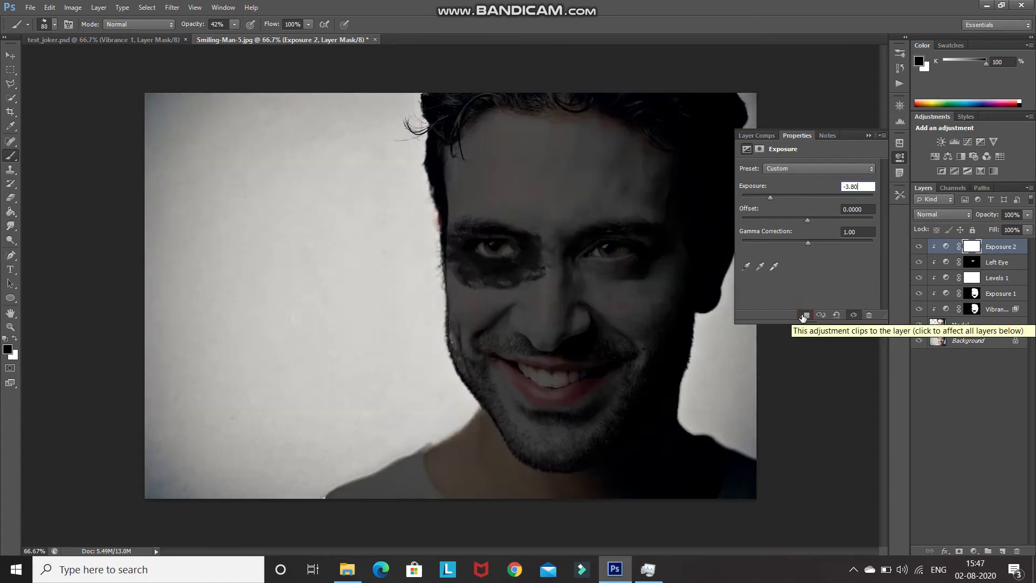
click(867, 136)
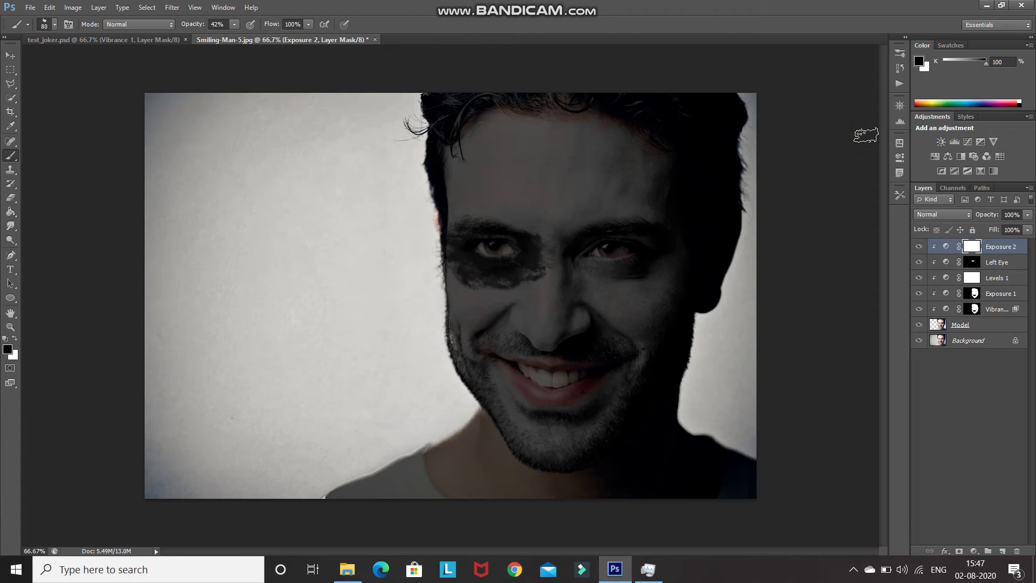
key(ctrl+i)
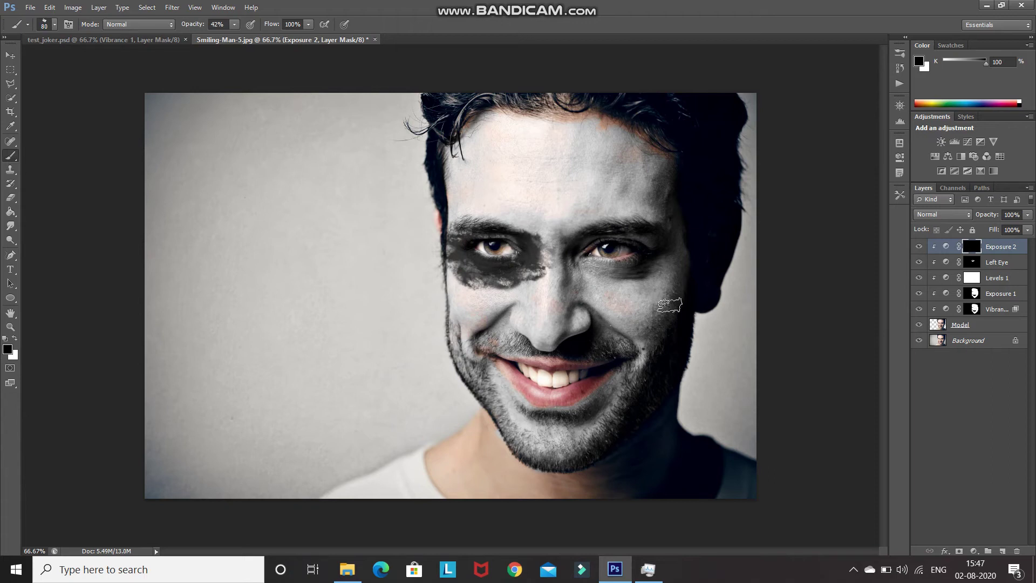
Paint white around the other eye on the new Exposure mask and roughen the patch's edges with a smaller black brush
key(0)
key(x)
mouse_move(600, 278)
mouse_down()
mouse_move(589, 236)
mouse_move(655, 224)
mouse_move(594, 224)
mouse_up()
key(x)
key(bracketleft)
key(bracketleft)
mouse_move(557, 268)
mouse_down()
mouse_move(624, 220)
mouse_move(660, 274)
mouse_up()
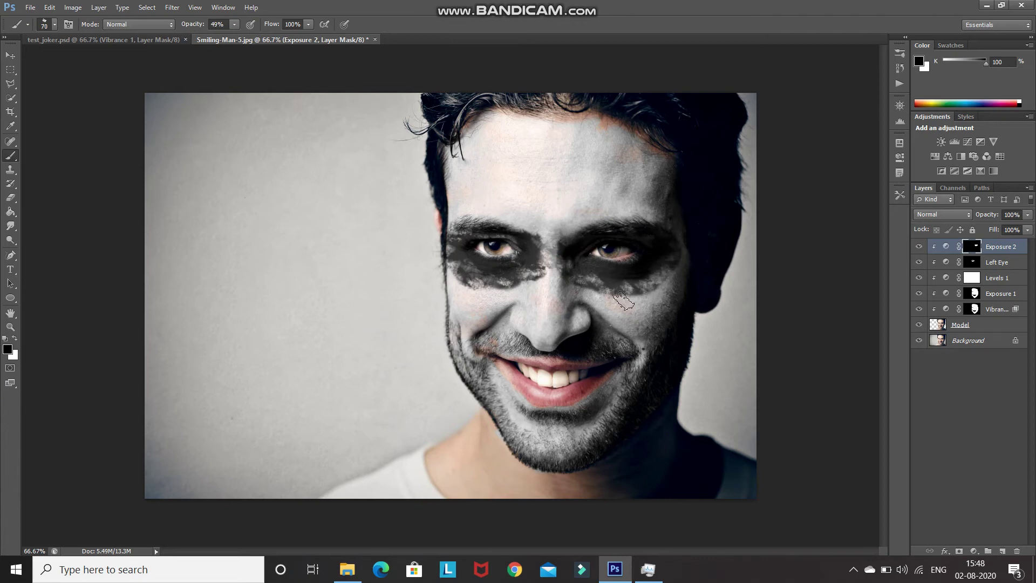
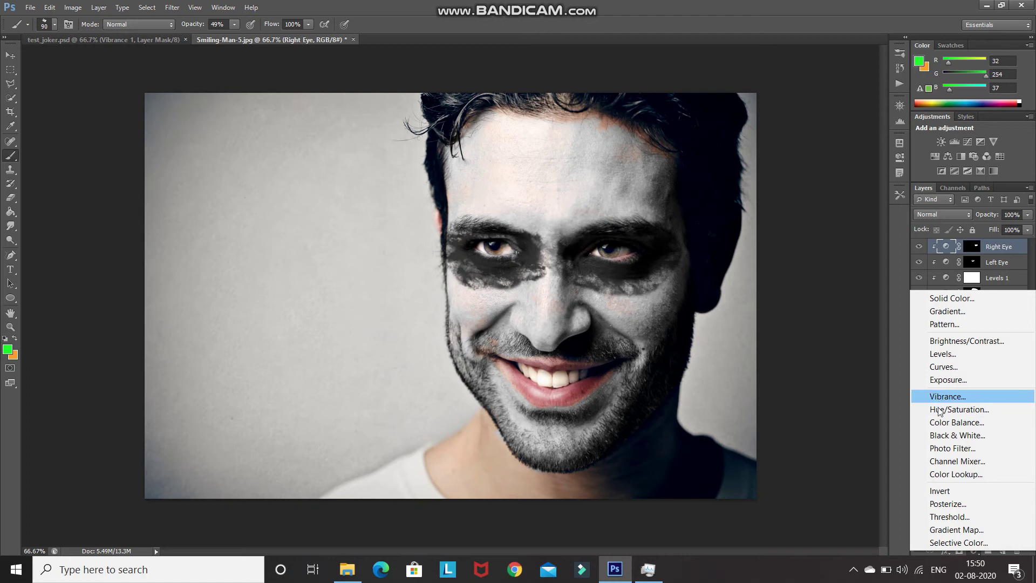
Add a Hue/Saturation adjustment clipped to the Model layer, colorized with hue 0 and saturation 65
click(938, 410)
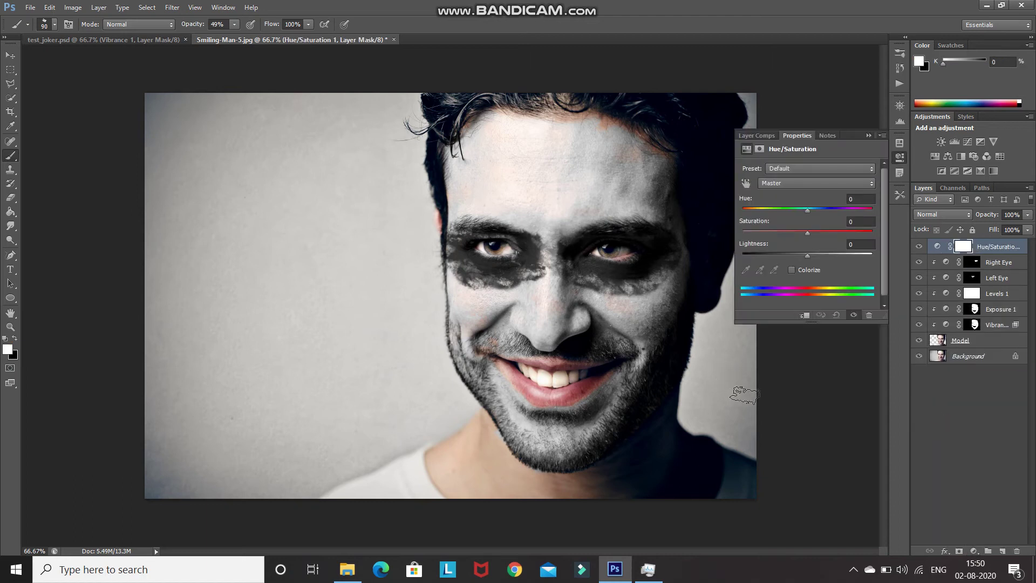
click(805, 315)
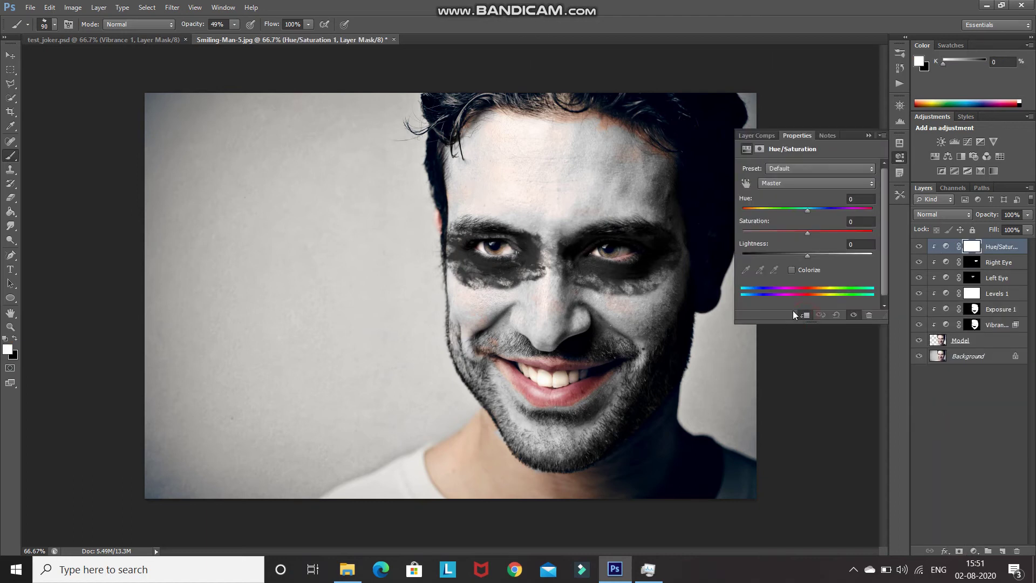
click(790, 270)
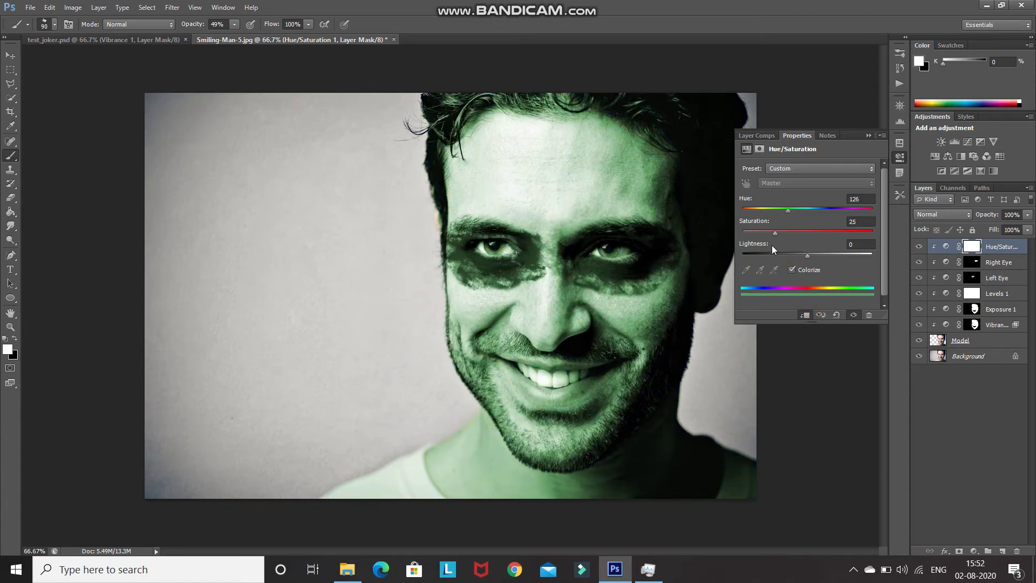
drag(786, 208, 734, 209)
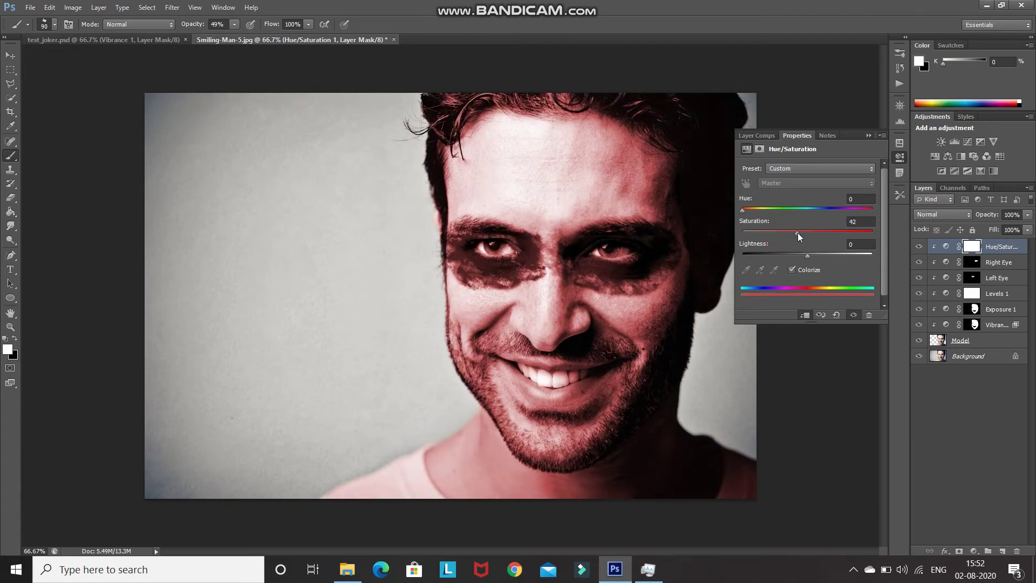
drag(799, 233, 826, 233)
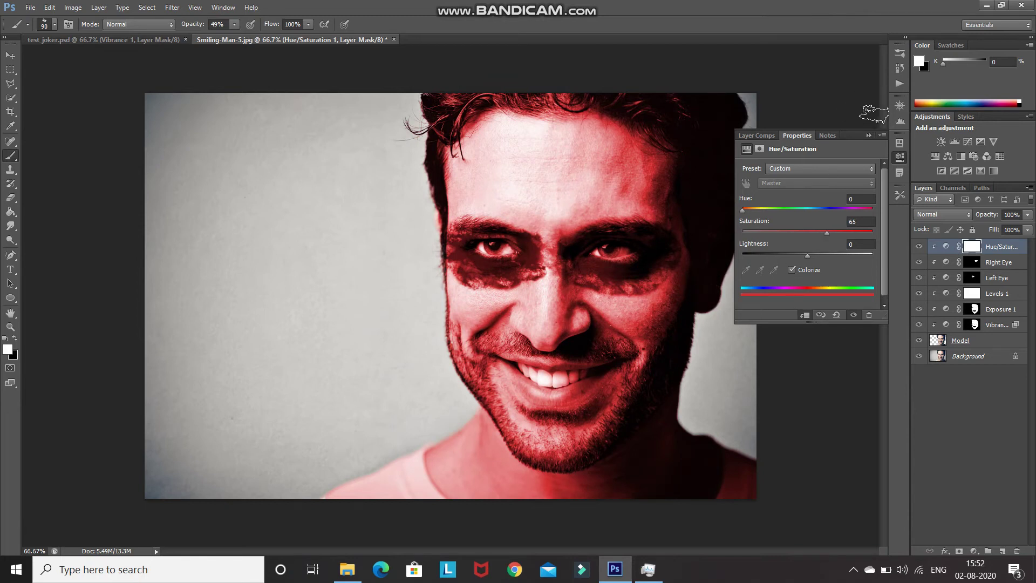
click(868, 136)
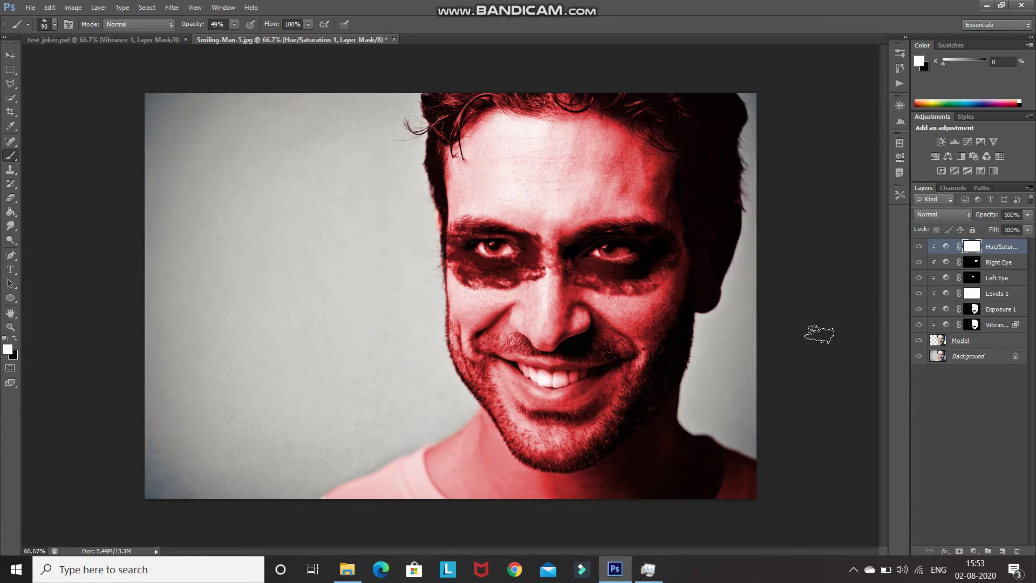
Set the Hue/Saturation layer's blend mode to Multiply and invert its mask to black
click(934, 219)
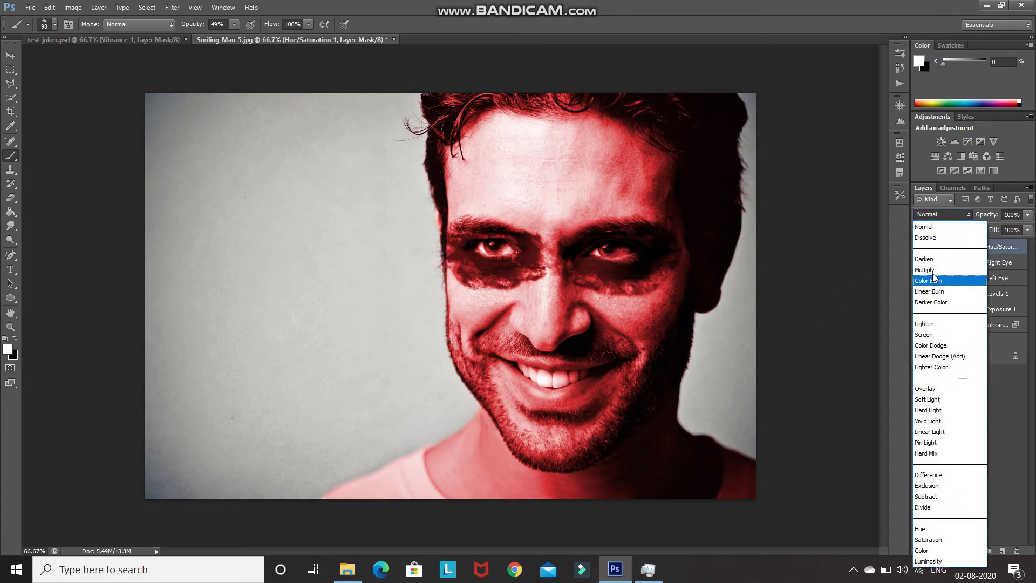
click(931, 270)
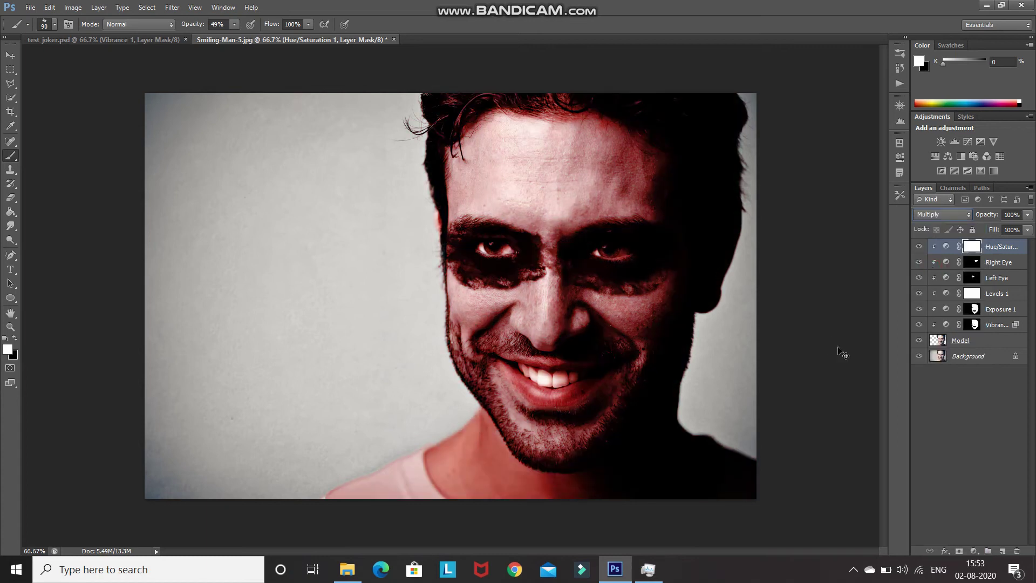
key(ctrl+i)
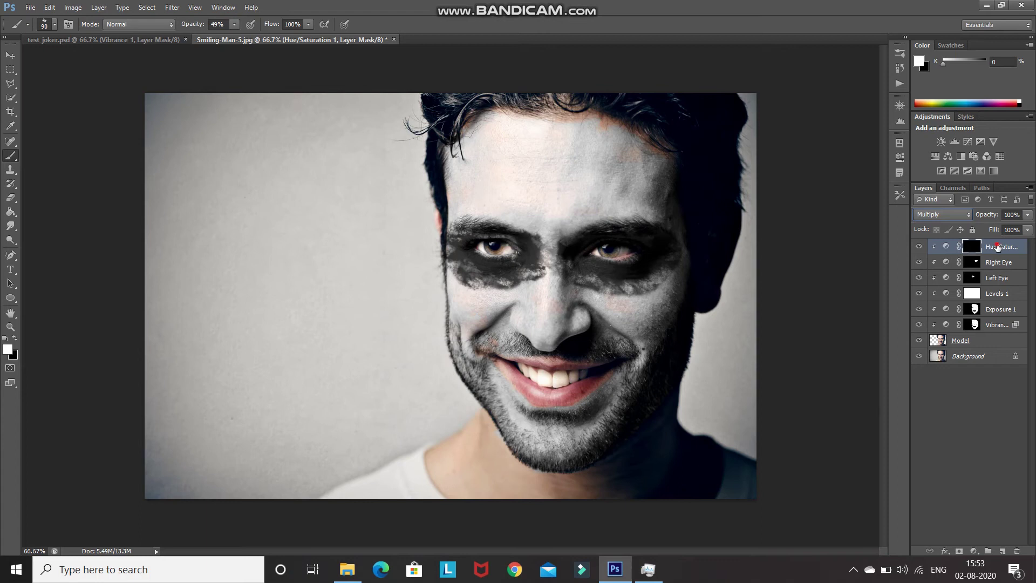
Rename the Hue/Saturation layer Mouth and make its mask active for painting
double_click(997, 246)
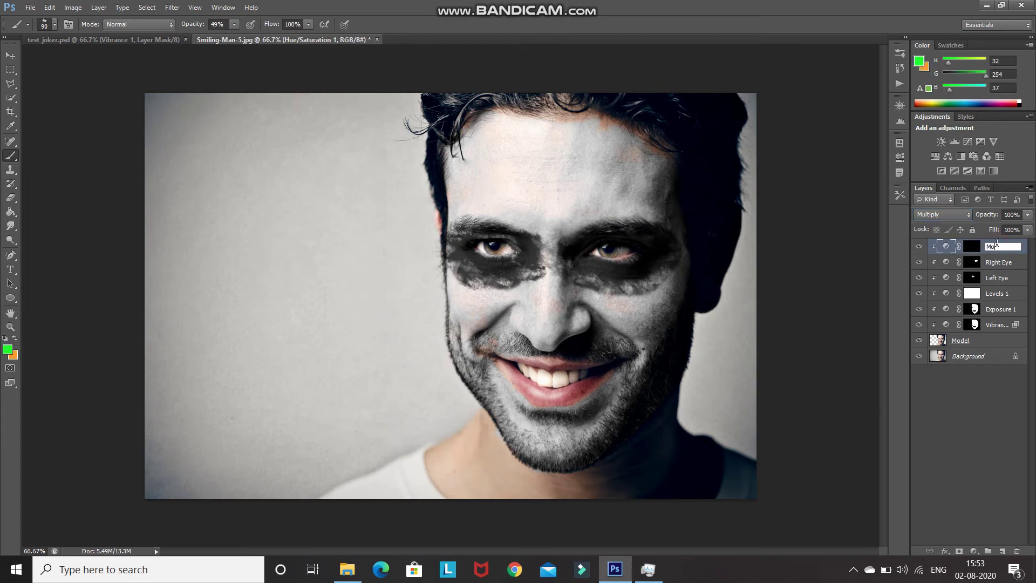
key(Return)
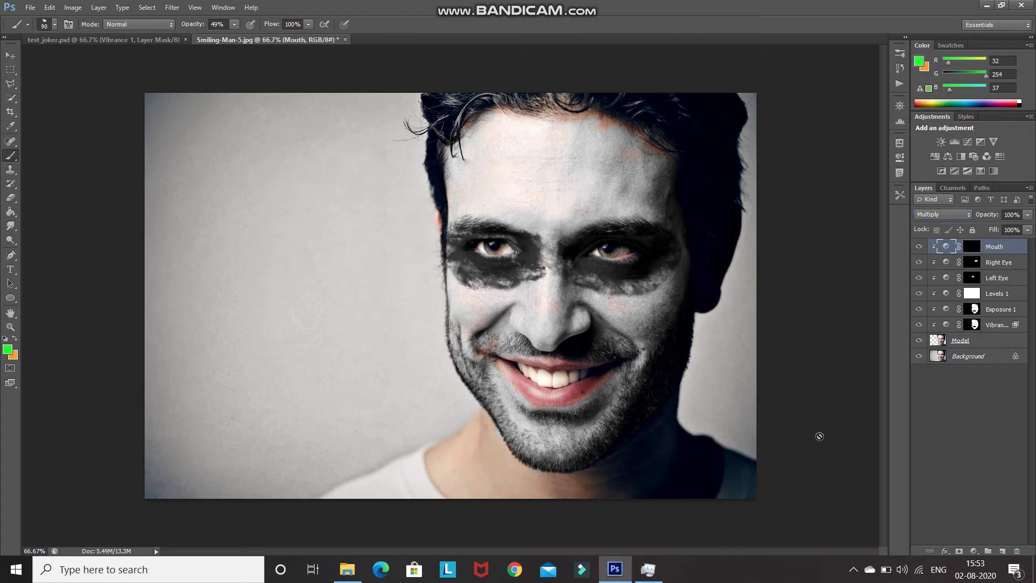
click(971, 248)
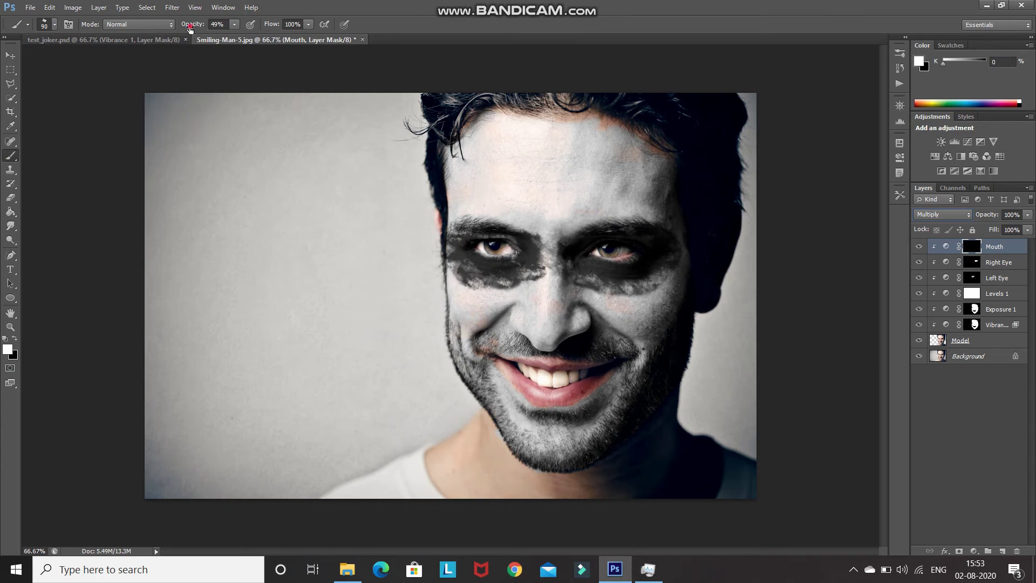
Paint white on the Mouth mask at 100% opacity over the lips and up both cheeks to form a Joker smile
drag(190, 28, 278, 41)
scroll(466, 407, up, 3)
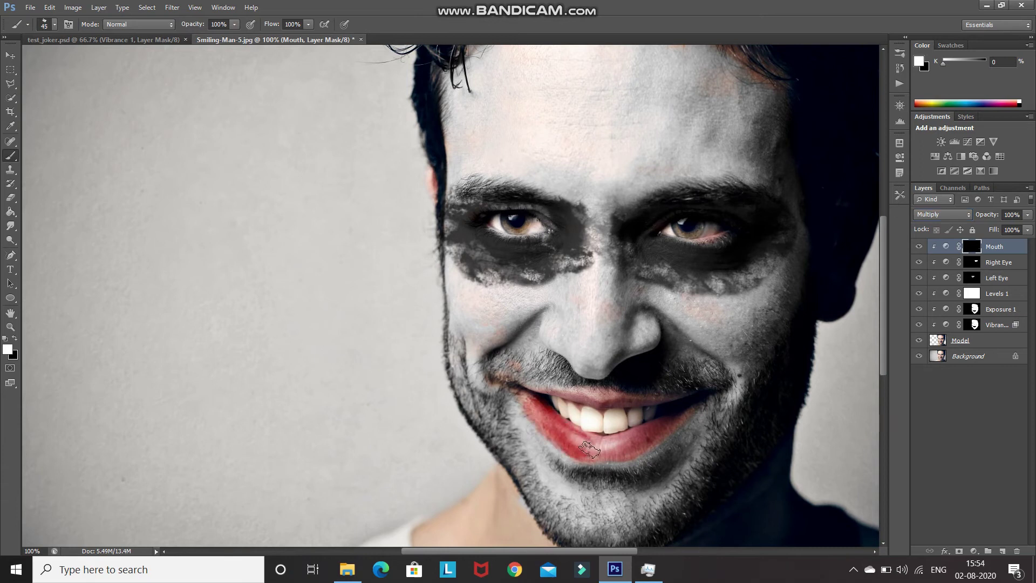
key(bracketleft)
mouse_move(588, 449)
mouse_down()
mouse_move(636, 438)
mouse_move(529, 383)
mouse_move(608, 396)
mouse_move(536, 388)
mouse_move(708, 386)
mouse_move(751, 368)
mouse_move(733, 387)
mouse_move(739, 353)
mouse_move(737, 390)
mouse_move(756, 342)
mouse_move(474, 353)
mouse_move(468, 330)
mouse_up()
key(bracketright)
key(bracketright)
key(bracketright)
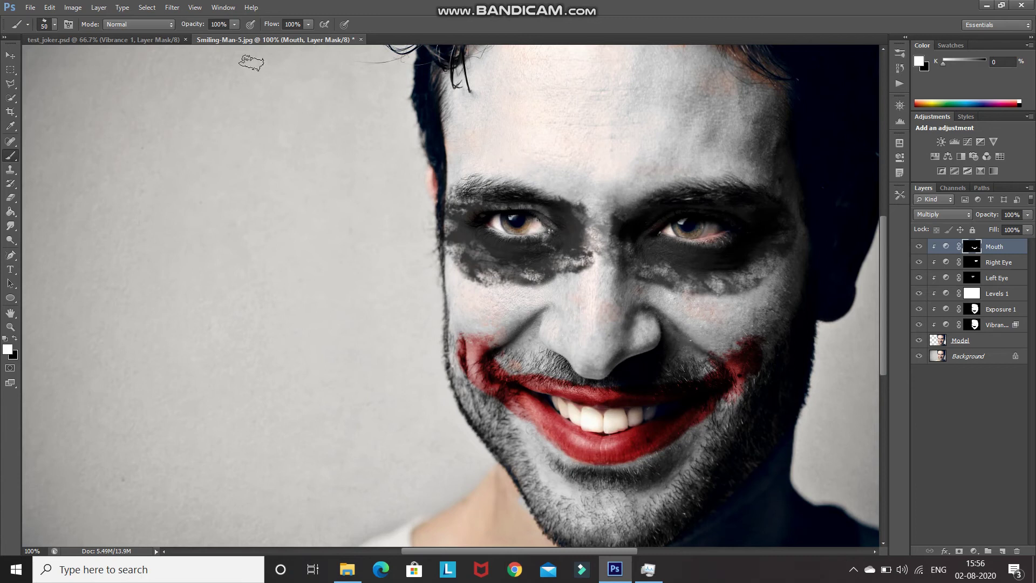
Soften the edges of the red smile on the Mouth mask with the brush at 42% opacity
key(ctrl+minus)
key(4)
key(2)
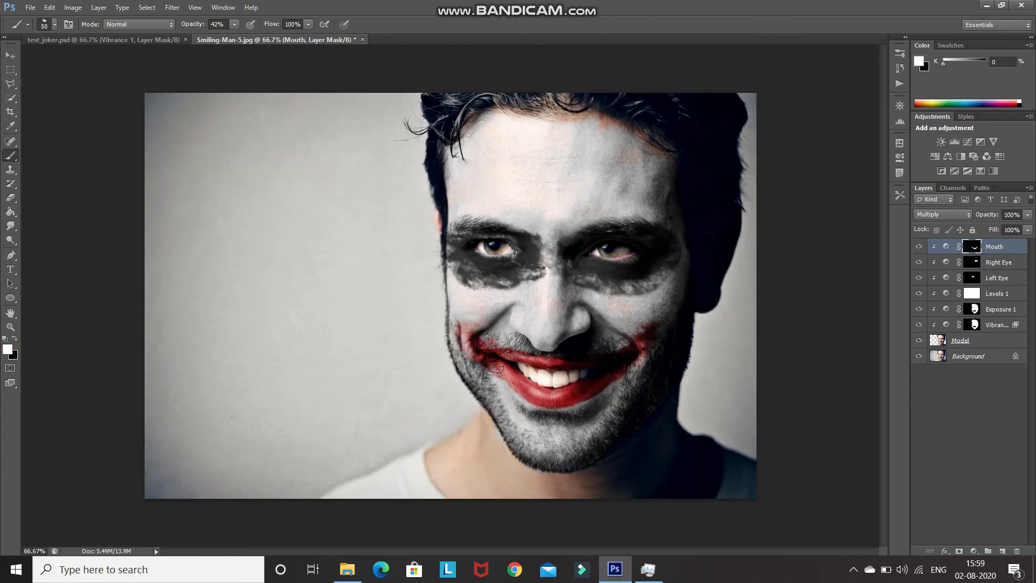
Add another Hue/Saturation adjustment clipped to the Model layer, colorized with hue 0 and saturation 78
click(974, 551)
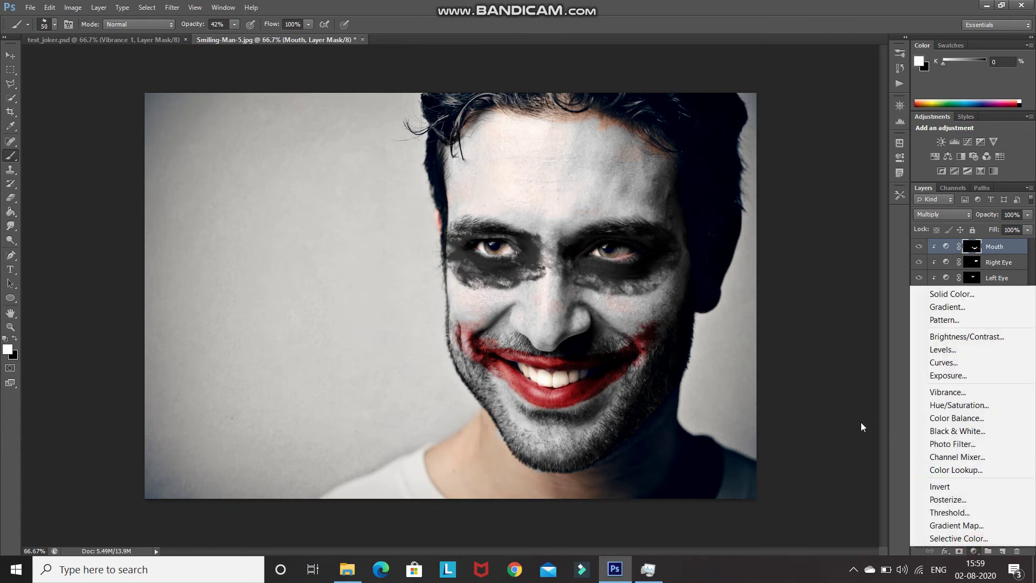
click(970, 404)
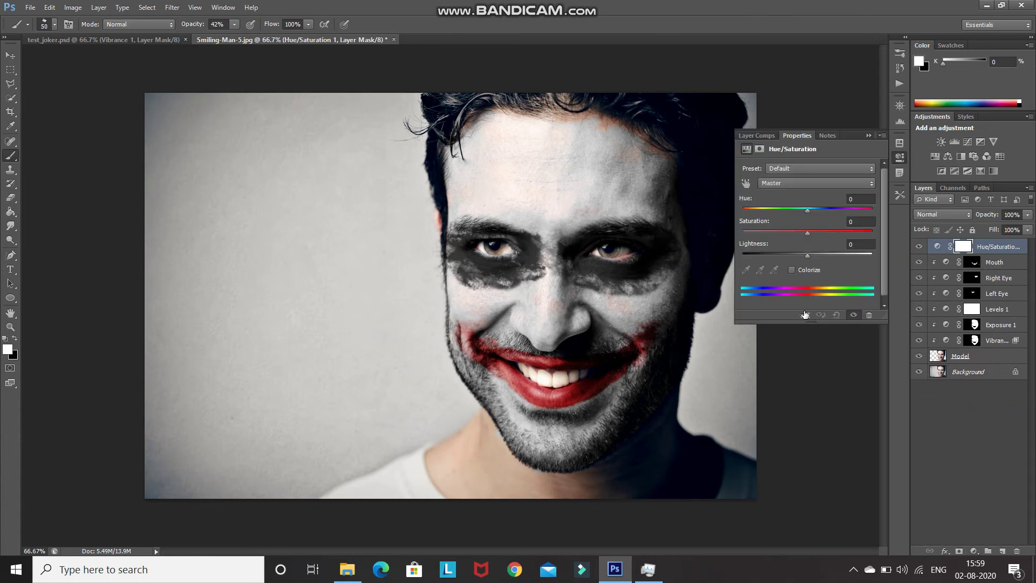
click(804, 315)
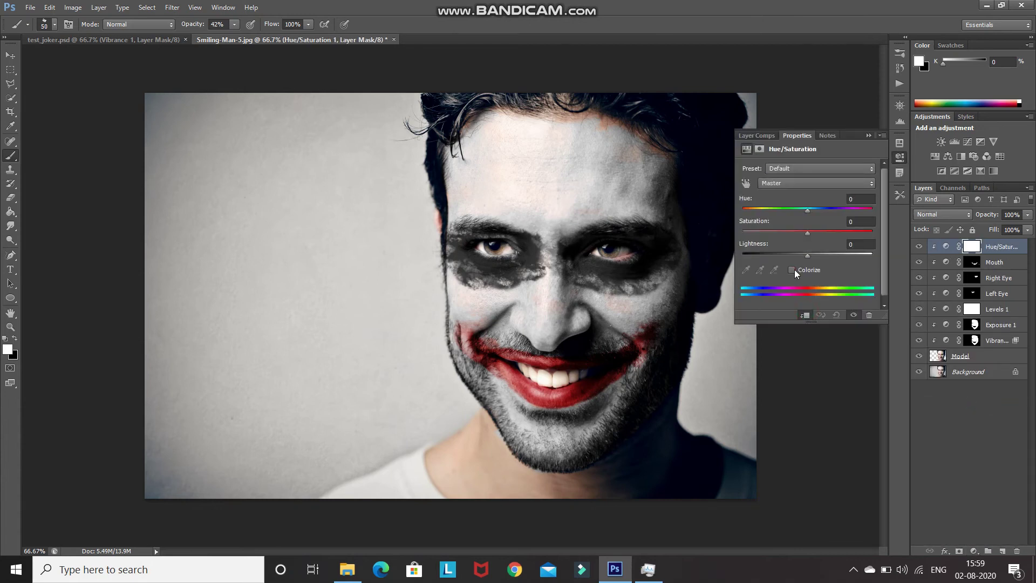
click(793, 270)
drag(744, 209, 715, 208)
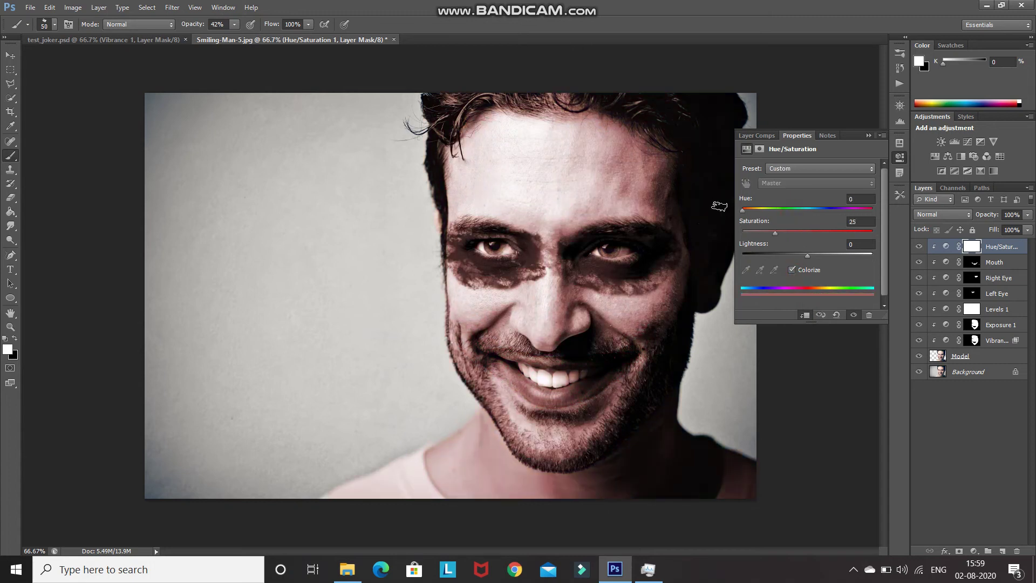
click(776, 233)
drag(829, 234, 845, 233)
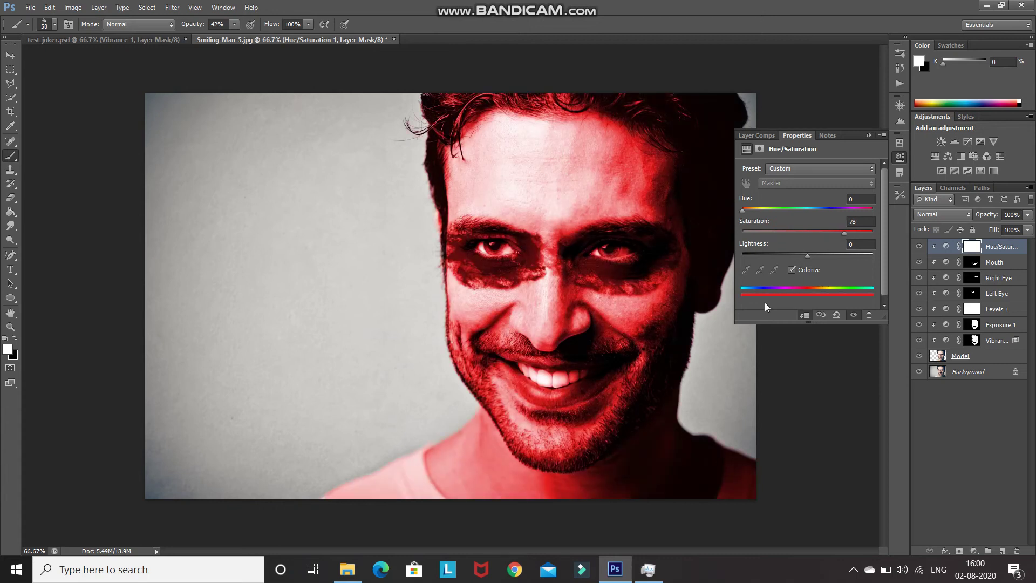
click(869, 137)
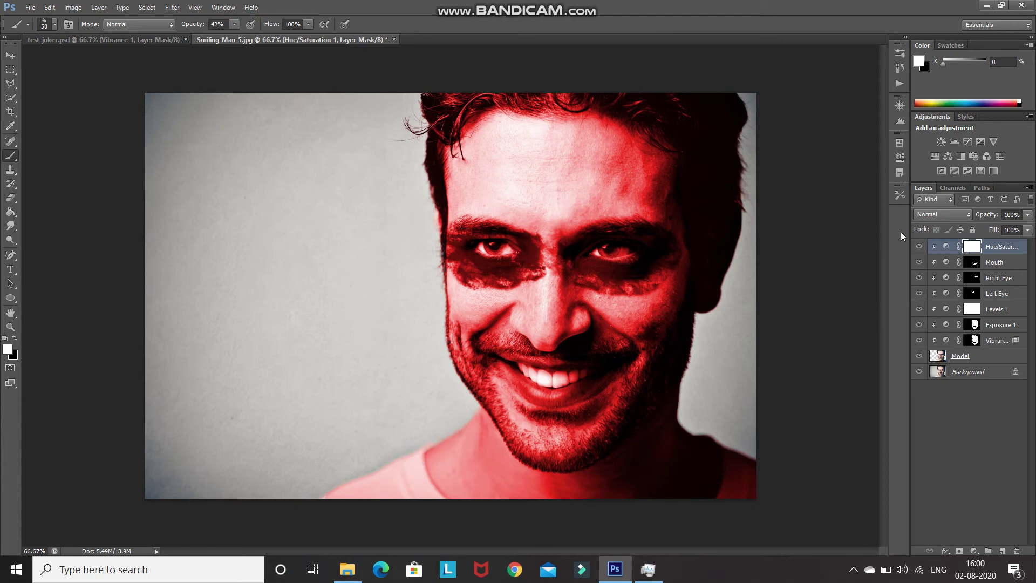
Set the new Hue/Saturation layer's blend mode to Multiply and rename it Left Mouth
click(926, 213)
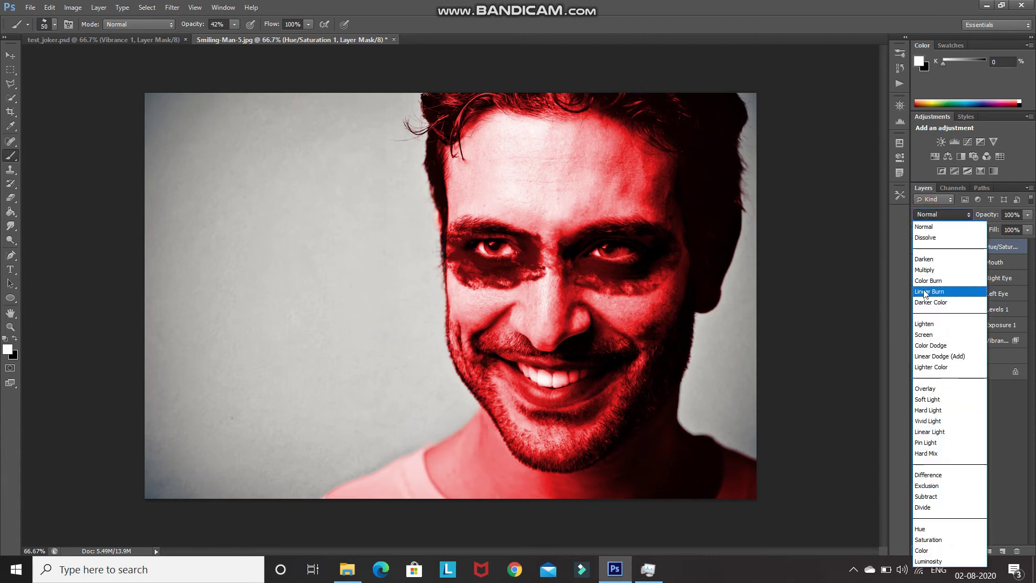
click(923, 270)
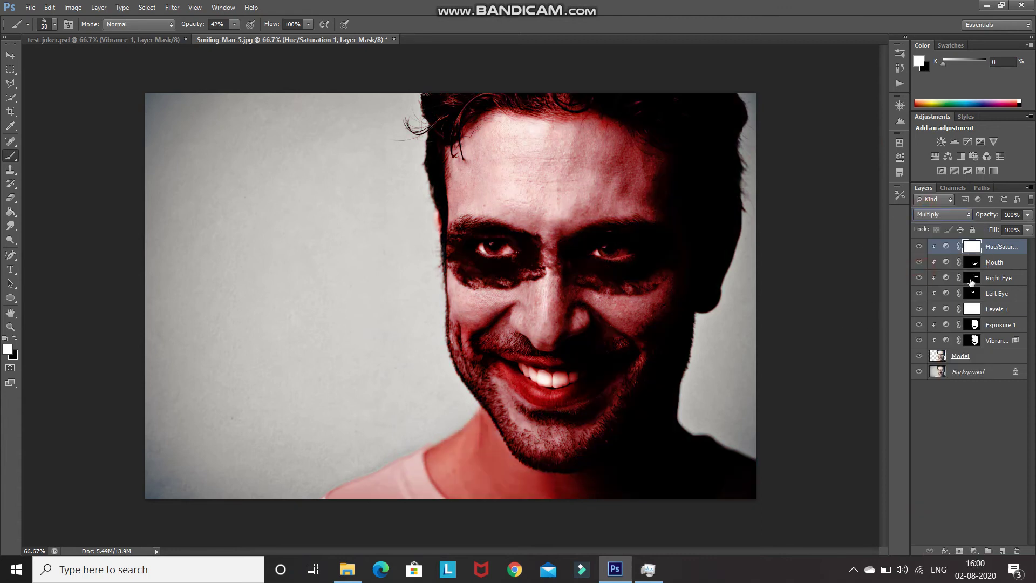
double_click(1001, 247)
text(Left Mouth)
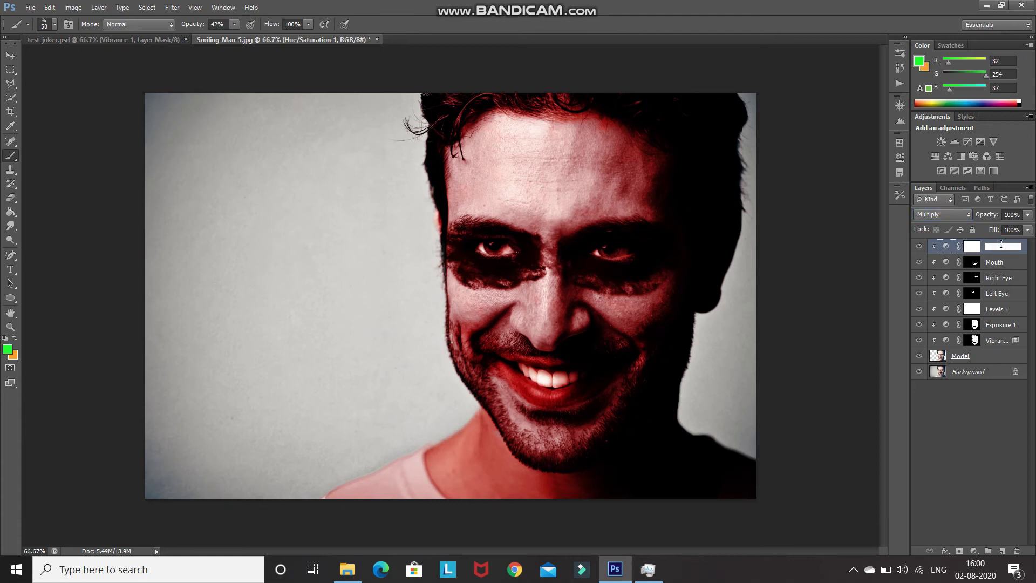
key(Return)
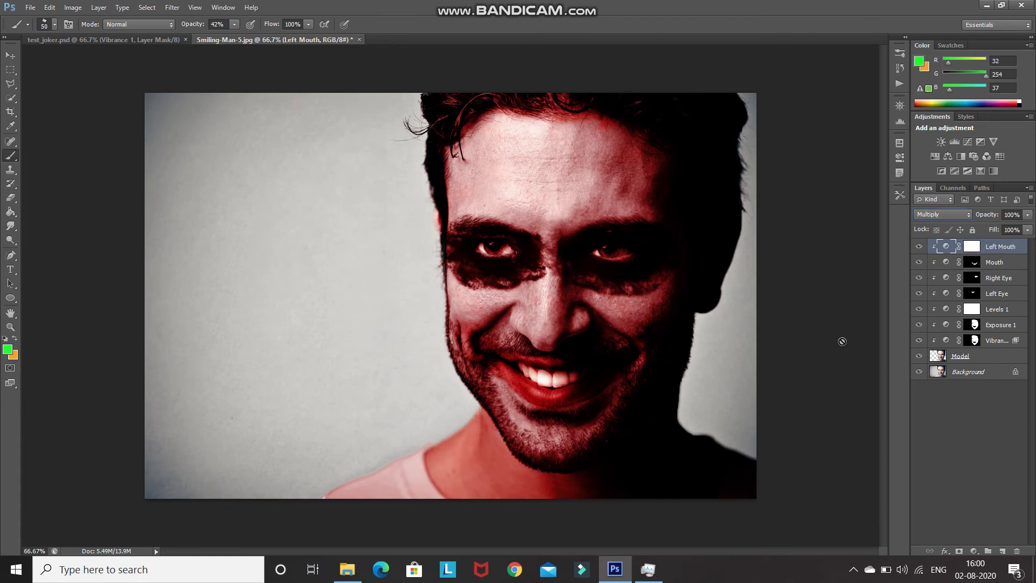
Invert the Left Mouth layer's mask to black
click(970, 248)
drag(970, 250, 970, 252)
key(ctrl+i)
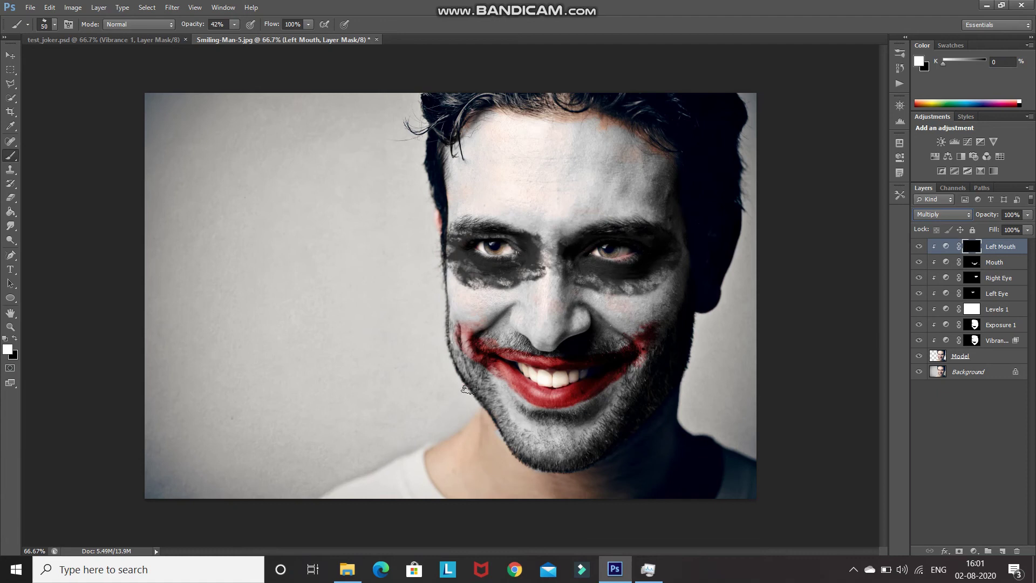
Paint white at 100% opacity on the Left Mouth mask to deepen the red along the smile's left side and lower lip
key(bracketleft)
key(0)
key(ctrl+plus)
drag(469, 344, 523, 396)
mouse_move(559, 444)
mouse_down()
mouse_move(594, 451)
mouse_move(444, 393)
mouse_move(488, 380)
mouse_move(482, 357)
mouse_move(535, 376)
mouse_move(516, 418)
mouse_up()
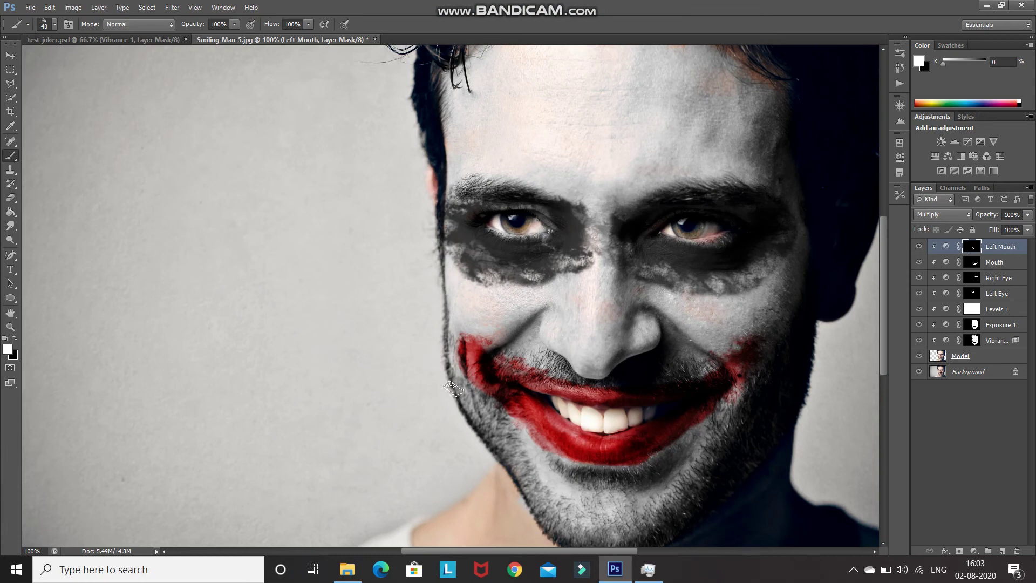
key(bracketright)
key(x)
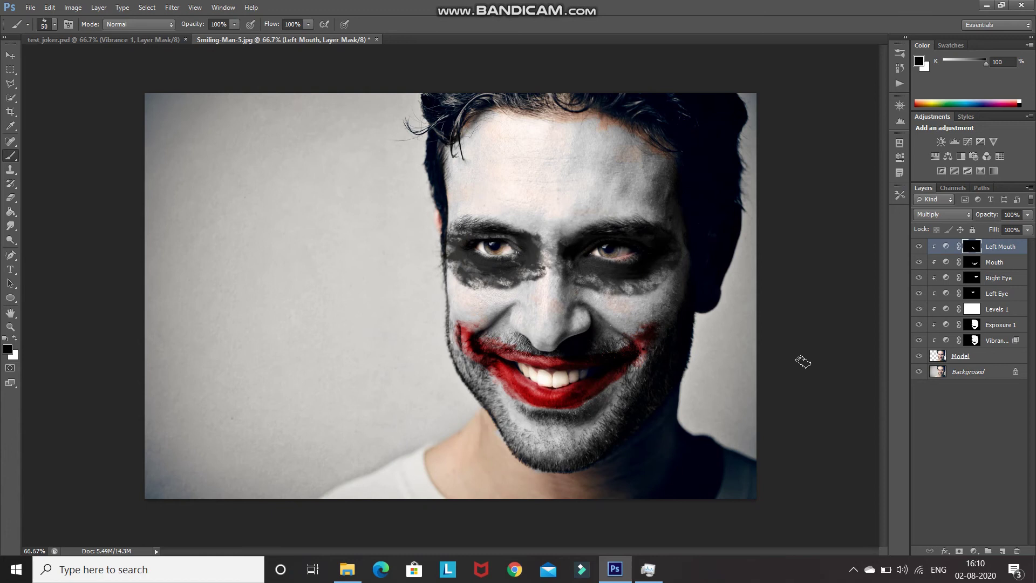
Add a new layer and paint bright green (#20fe25) over the man's hair
click(1002, 551)
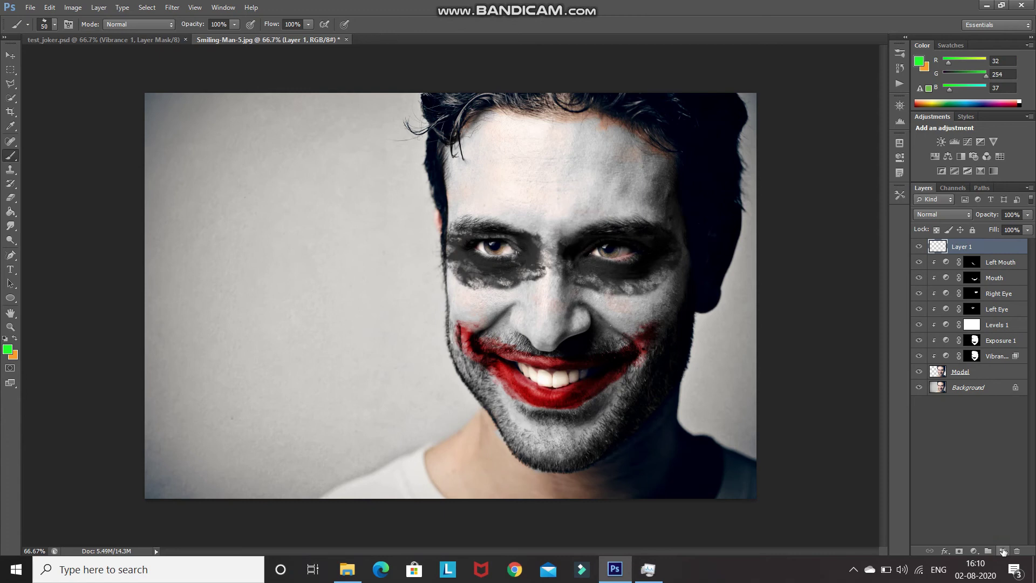
click(9, 351)
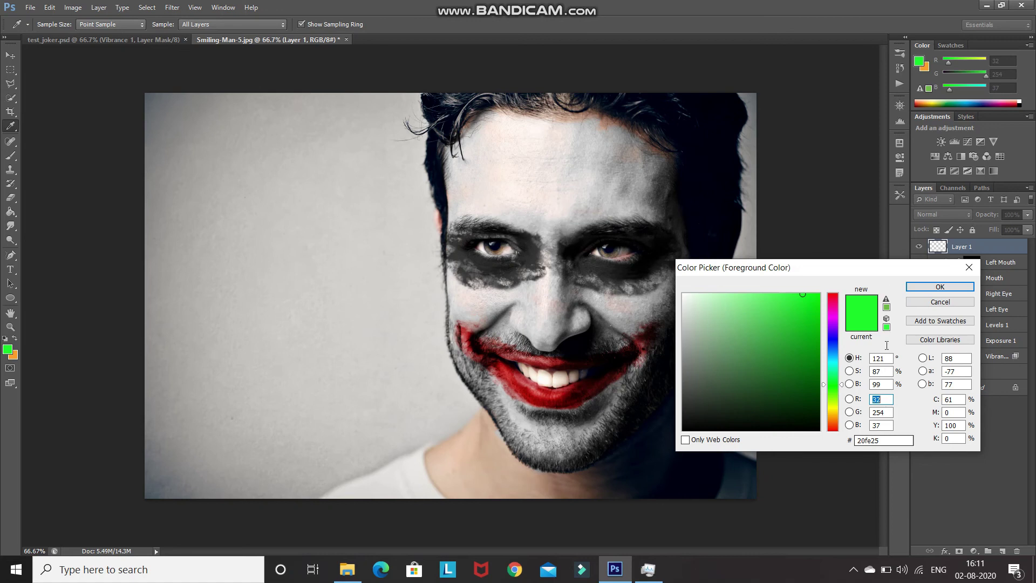
click(919, 289)
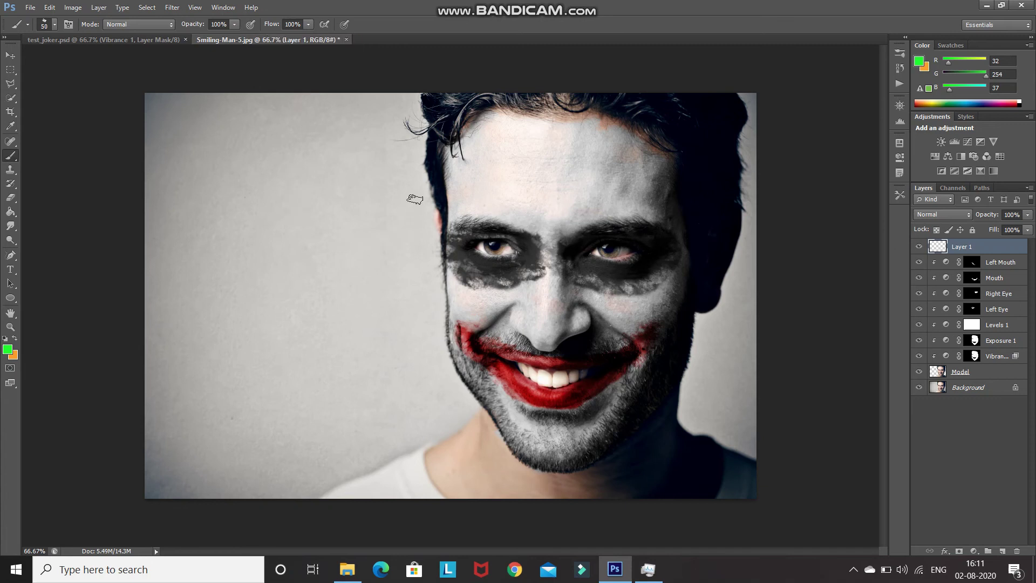
mouse_move(439, 200)
mouse_down()
mouse_move(435, 149)
mouse_move(471, 93)
mouse_move(694, 123)
mouse_move(457, 139)
mouse_move(442, 248)
mouse_up()
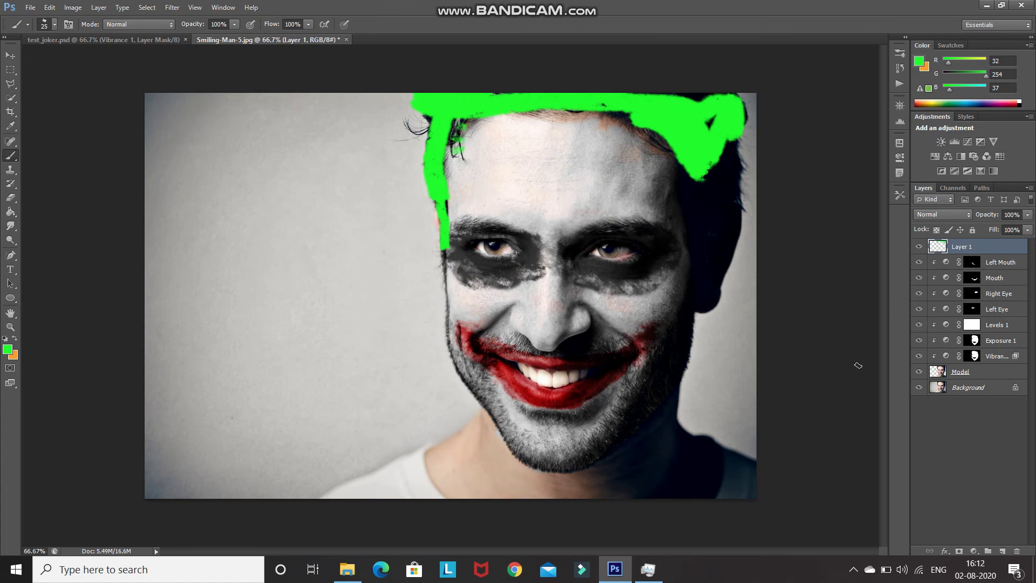
Set the green hair layer's blend mode to Soft Light and clip it to the Model layer
click(925, 215)
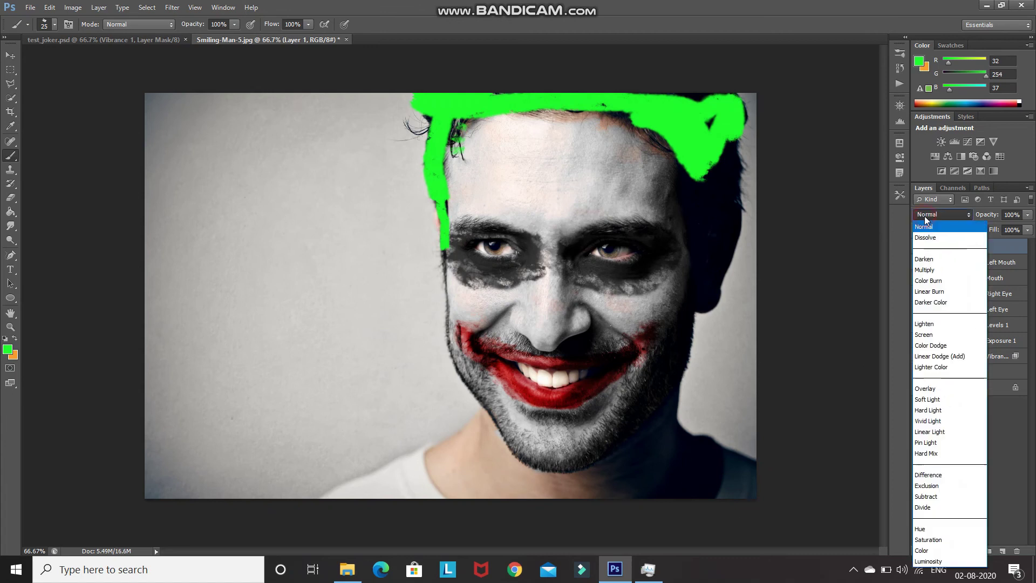
click(927, 400)
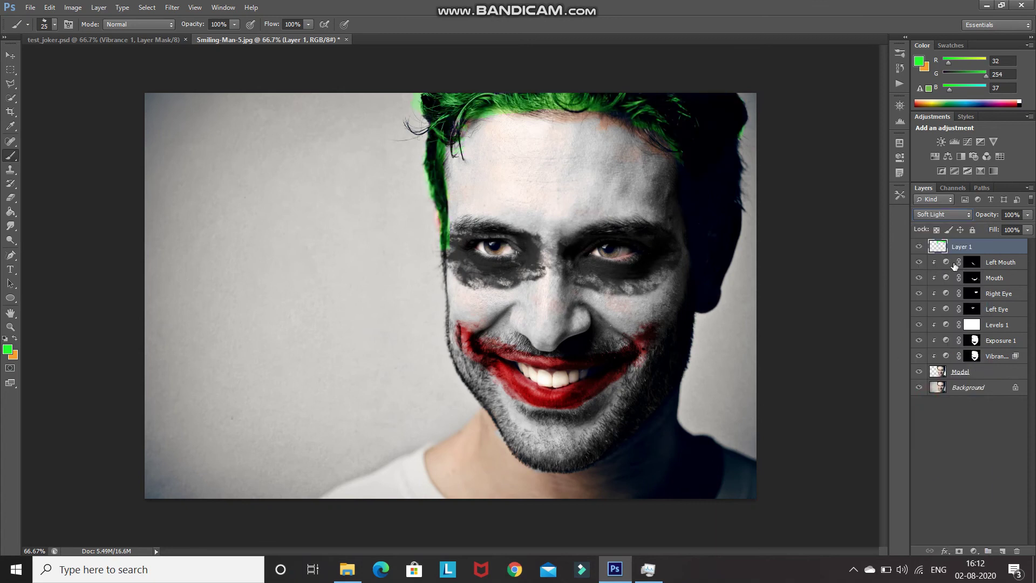
right_click(988, 248)
click(847, 296)
Reduce the green hair layer's opacity to 65% and its fill to 65%
click(1015, 214)
key(BackSpace)
text(65)
key(Return)
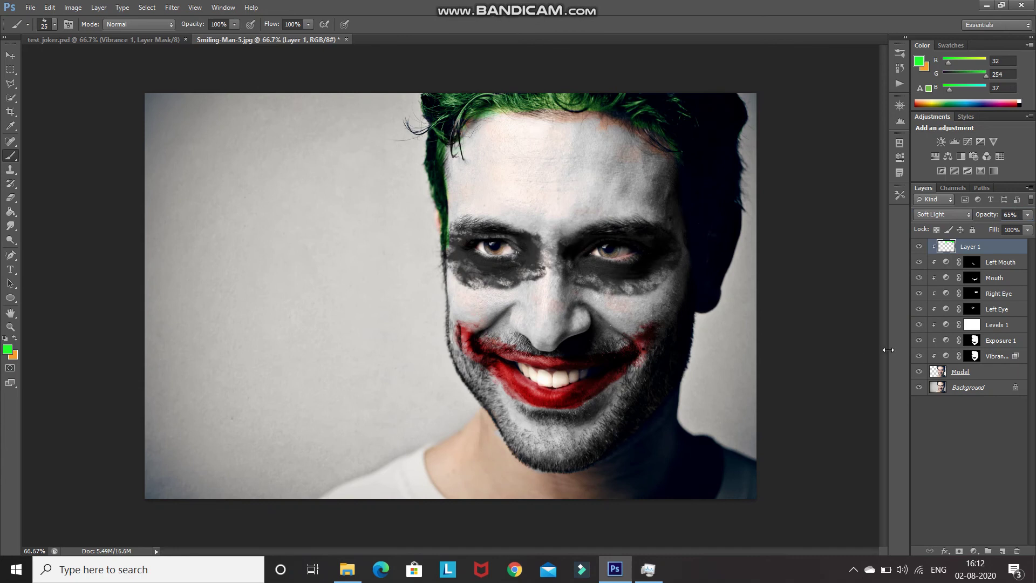
click(1012, 230)
key(BackSpace)
text(65)
key(Return)
Add a mask to the green hair layer and paint black on it along the hairline
click(964, 552)
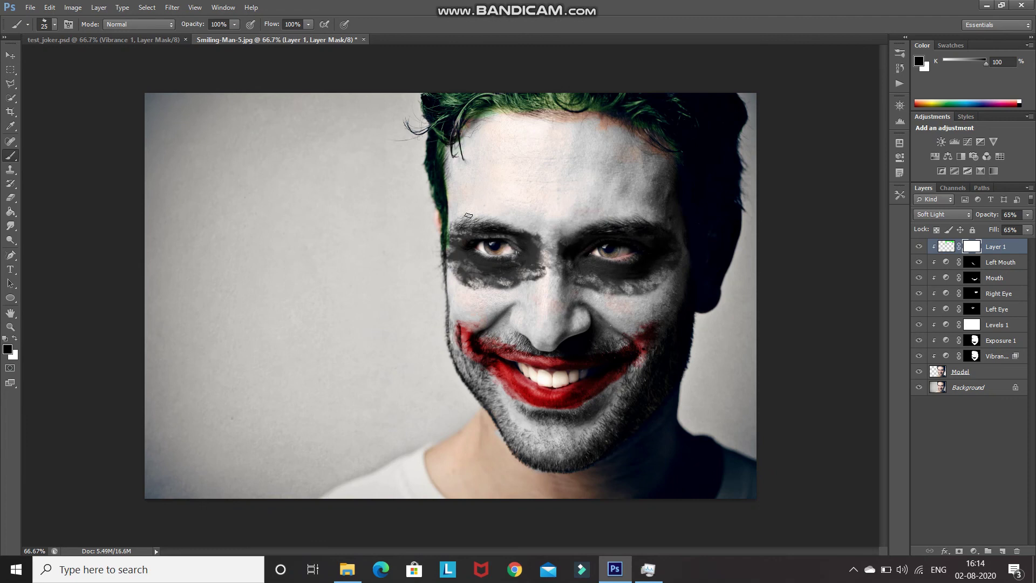
click(543, 108)
Place the why-so-serious-white image into the document at its default size and position
click(29, 10)
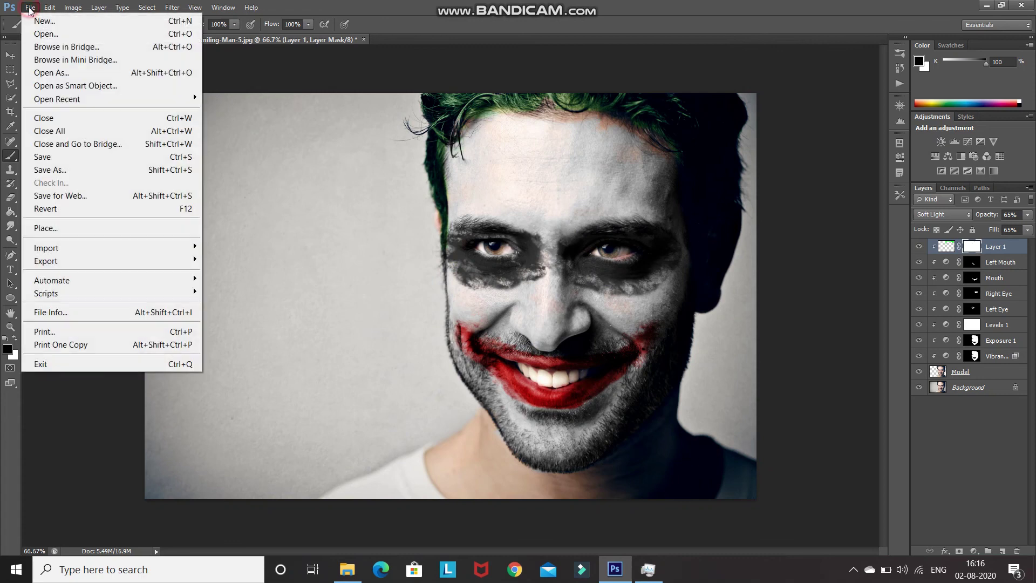
click(59, 224)
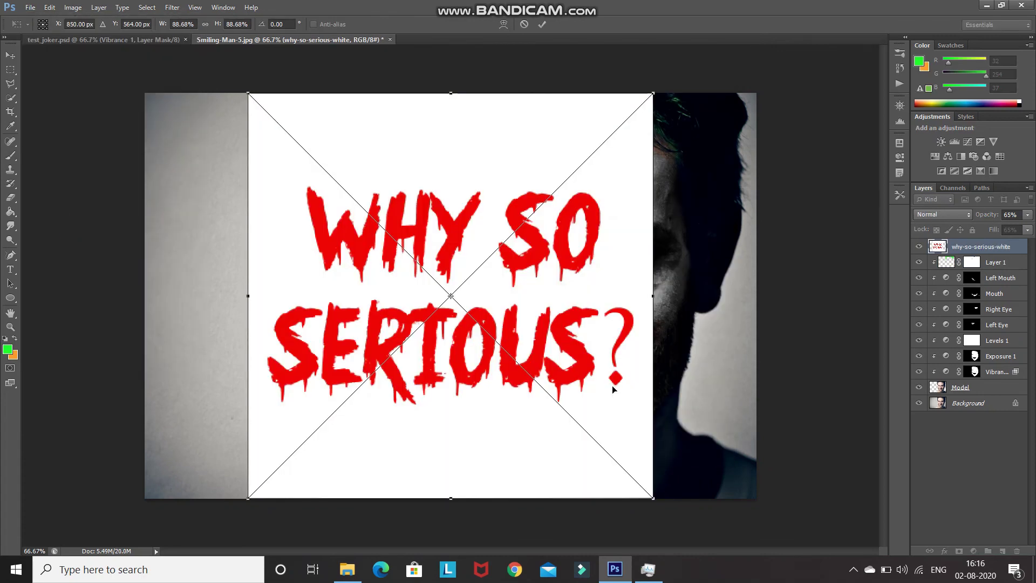
click(542, 24)
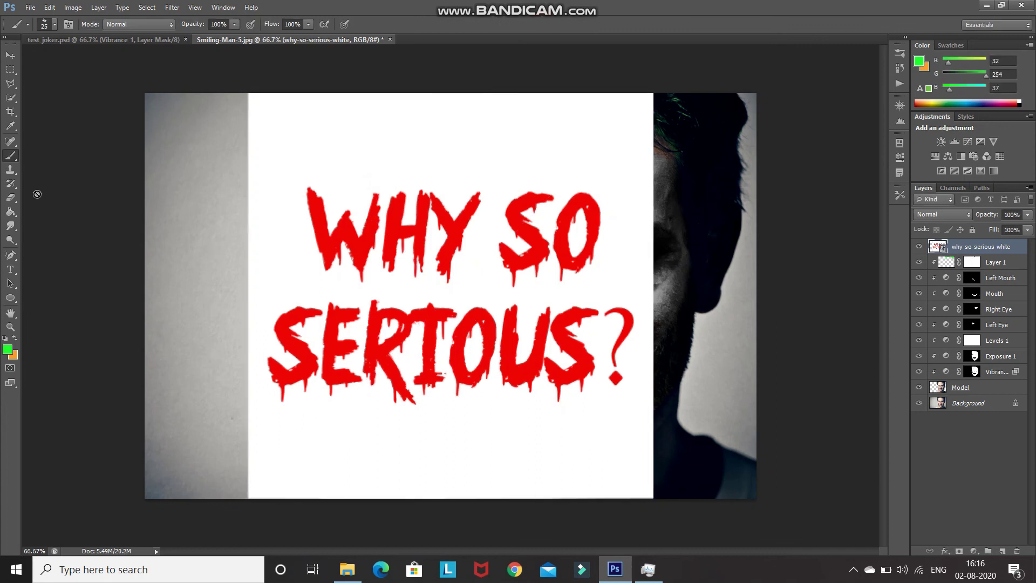
Mask out the white background of the why-so-serious-white layer, including the gaps inside the letters, using an inverted Magic Wand selection
click(10, 98)
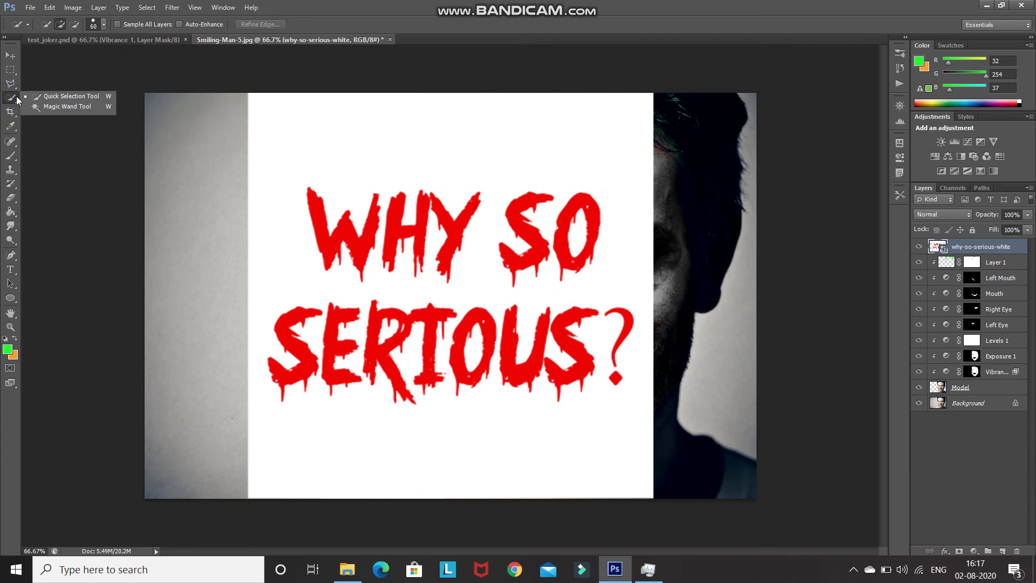
click(33, 106)
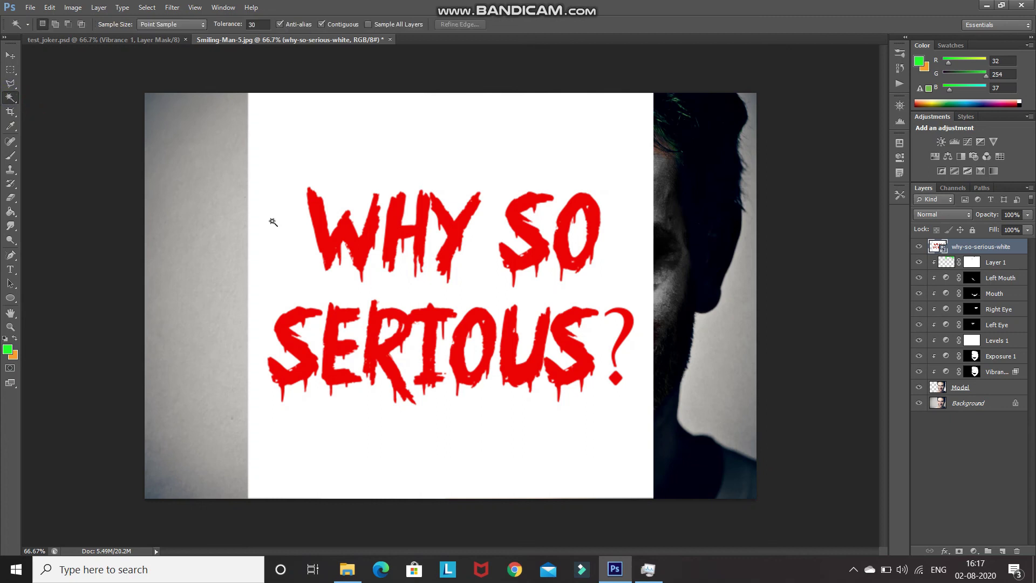
click(367, 137)
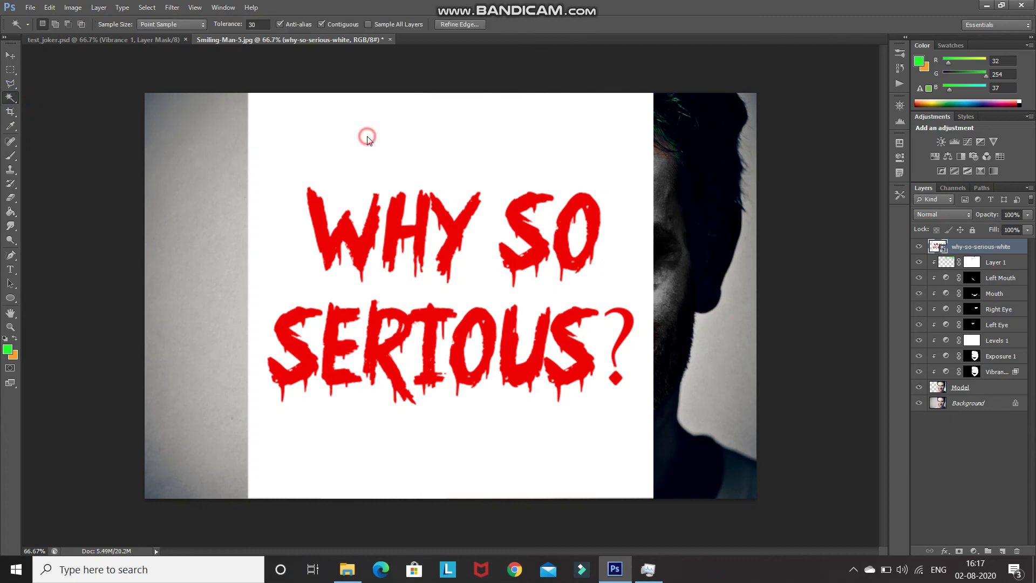
key(shift)
click(583, 238)
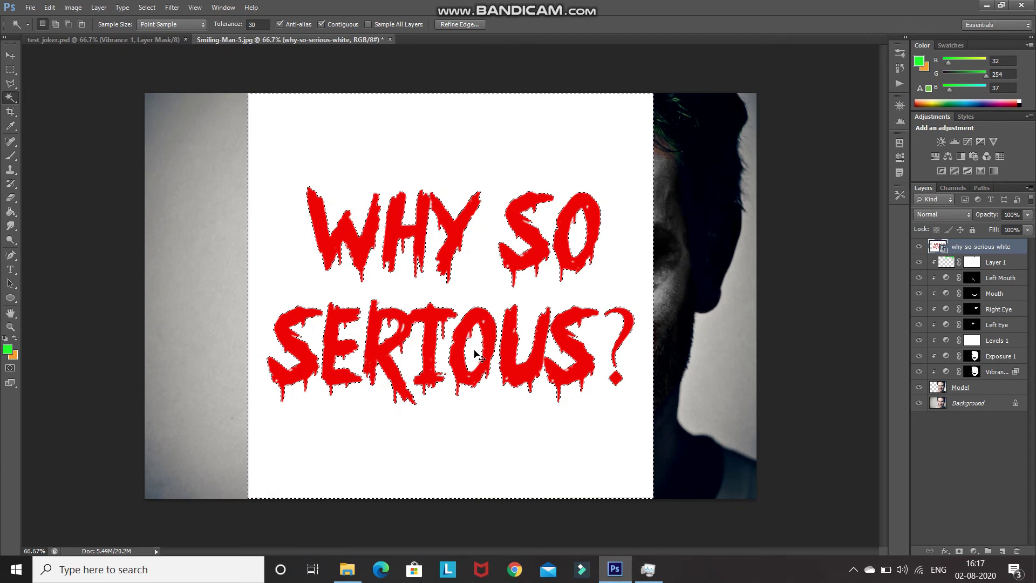
key(ctrl+shift+i)
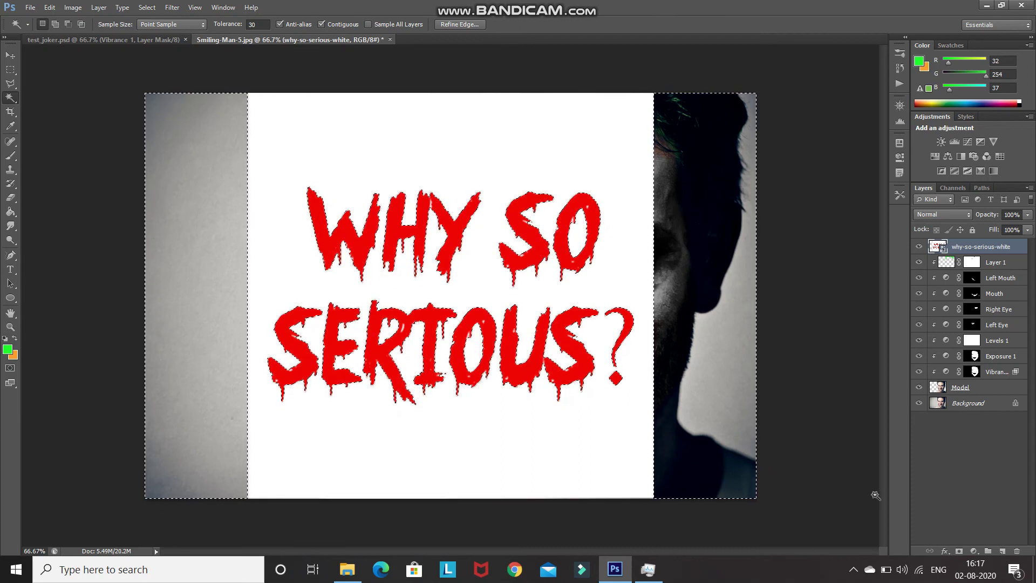
click(958, 551)
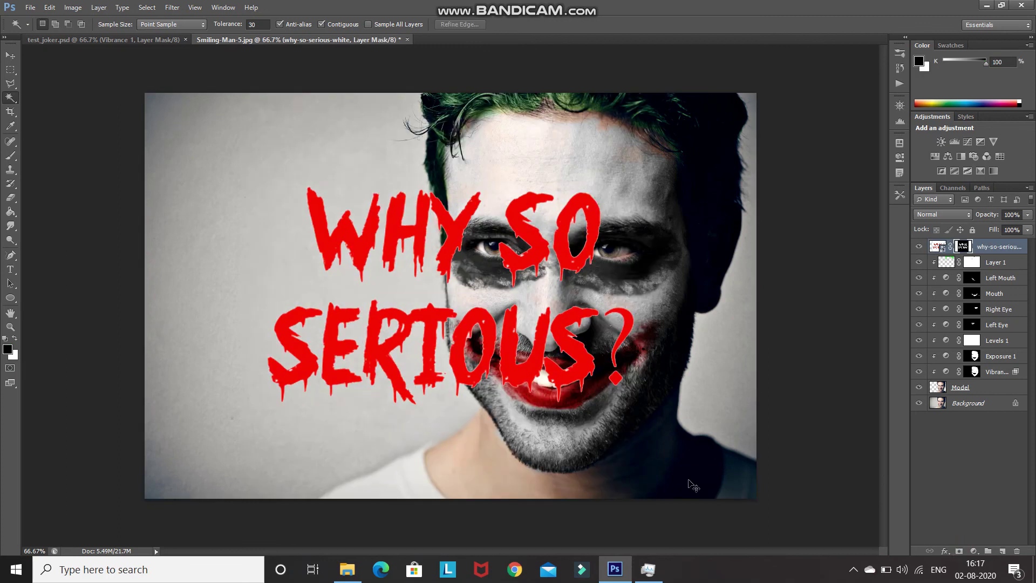
Scale the red lettering to 76.15% and move it onto the empty wall beside the face, at X 422.50 px, Y 575.50 px
key(ctrl+t)
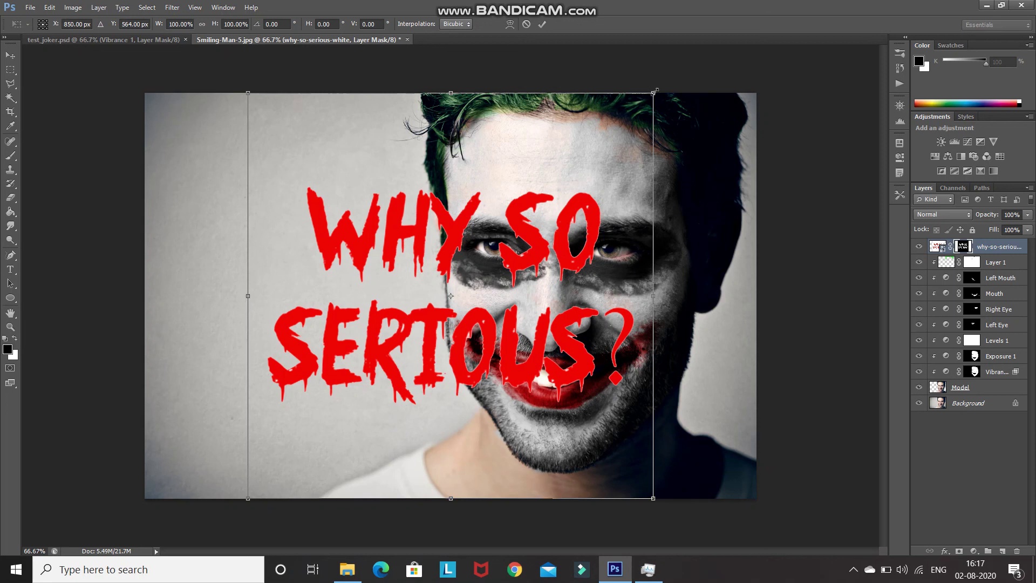
drag(654, 92, 531, 172)
drag(414, 194, 309, 150)
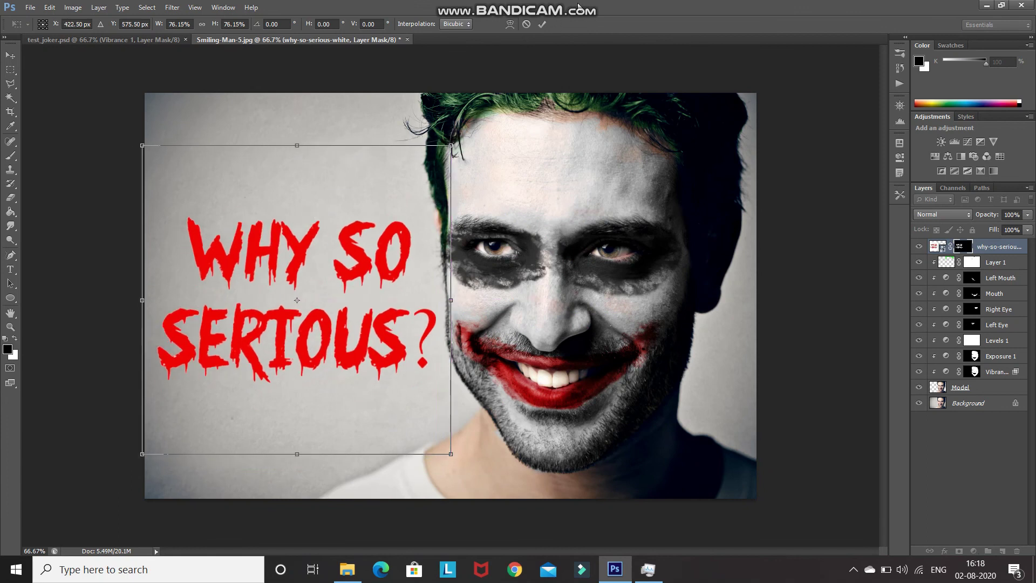
click(542, 23)
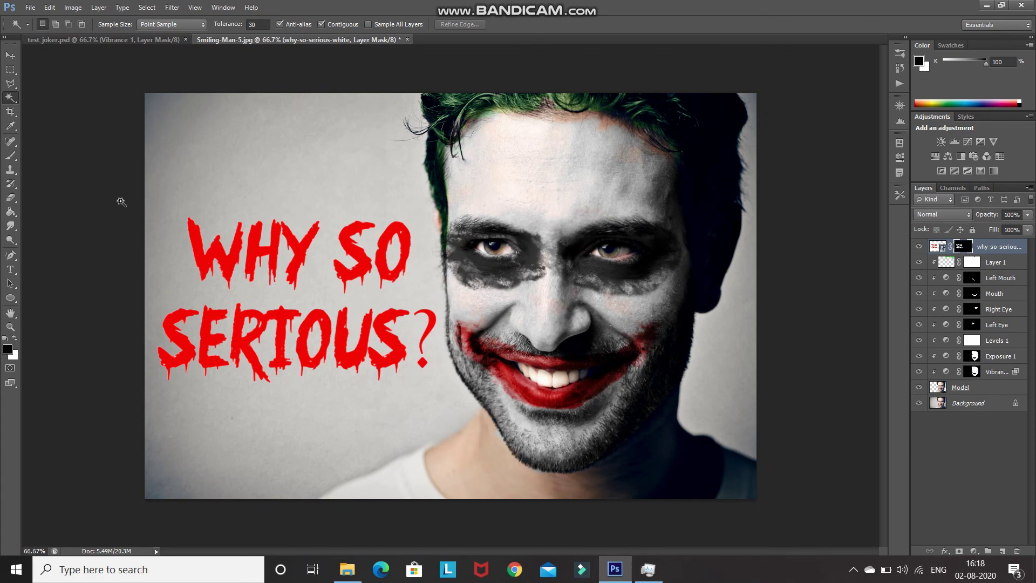
Dab black over the lettering on its layer mask with the textured brush enlarged to 500, and lower the brush opacity to 48%
click(9, 160)
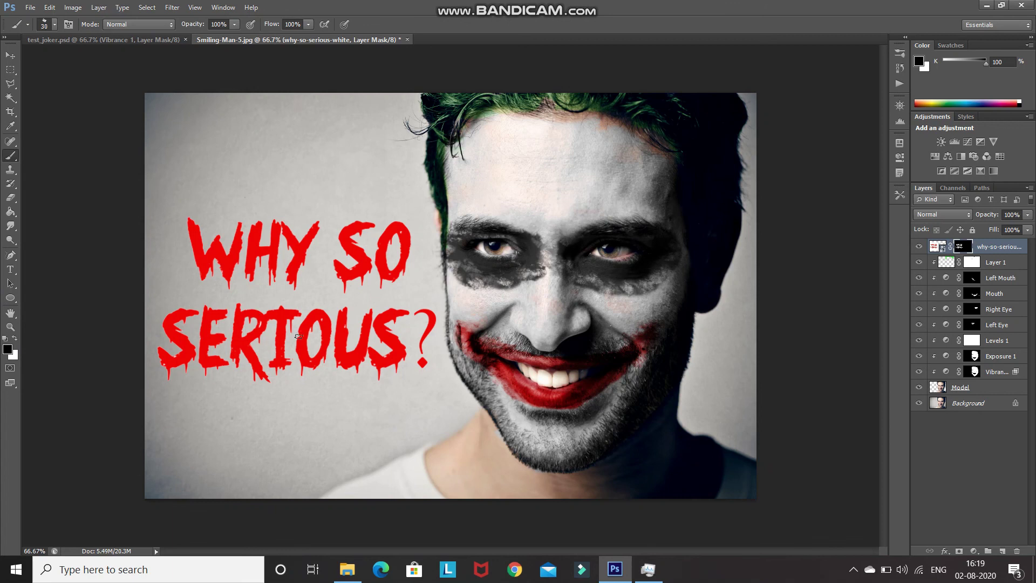
key(bracketright)
key(bracketright)
key(bracketright)
key(bracketright)
key(bracketright)
key(bracketright)
key(bracketright)
key(bracketright)
key(bracketright)
click(182, 327)
click(211, 316)
click(380, 346)
click(185, 361)
click(264, 243)
click(202, 257)
key(bracketright)
key(bracketright)
key(bracketright)
key(bracketright)
key(bracketright)
key(bracketright)
click(340, 362)
click(226, 259)
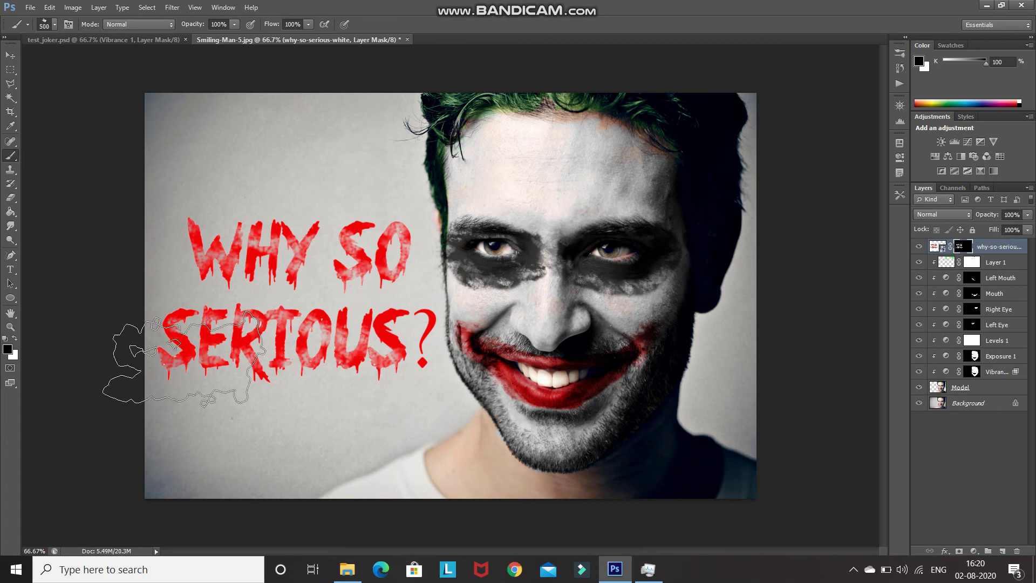
click(281, 340)
key(4)
key(8)
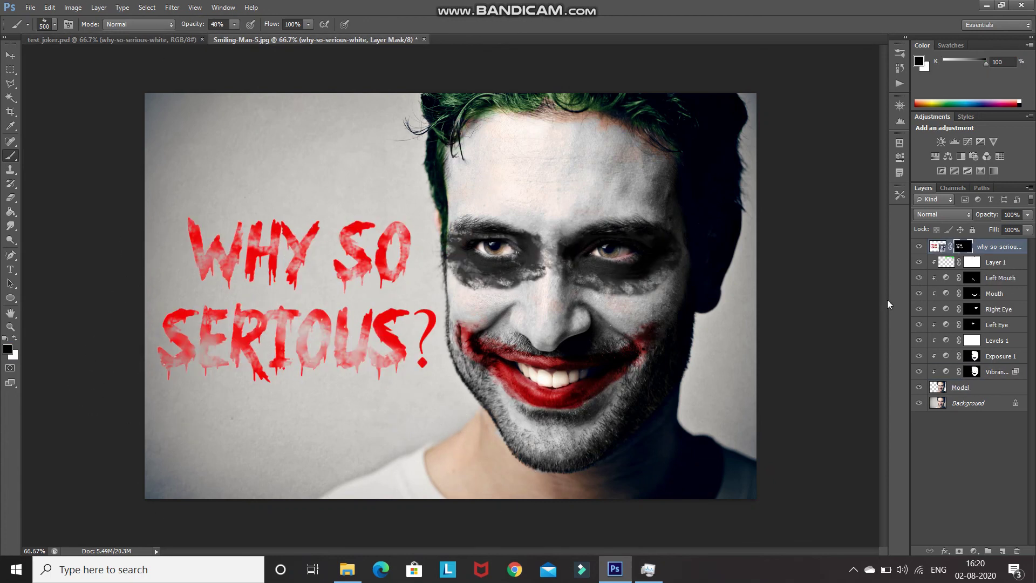
Reduce the why-so-serious-white layer's opacity to 75%
click(1007, 214)
text(70)
key(Return)
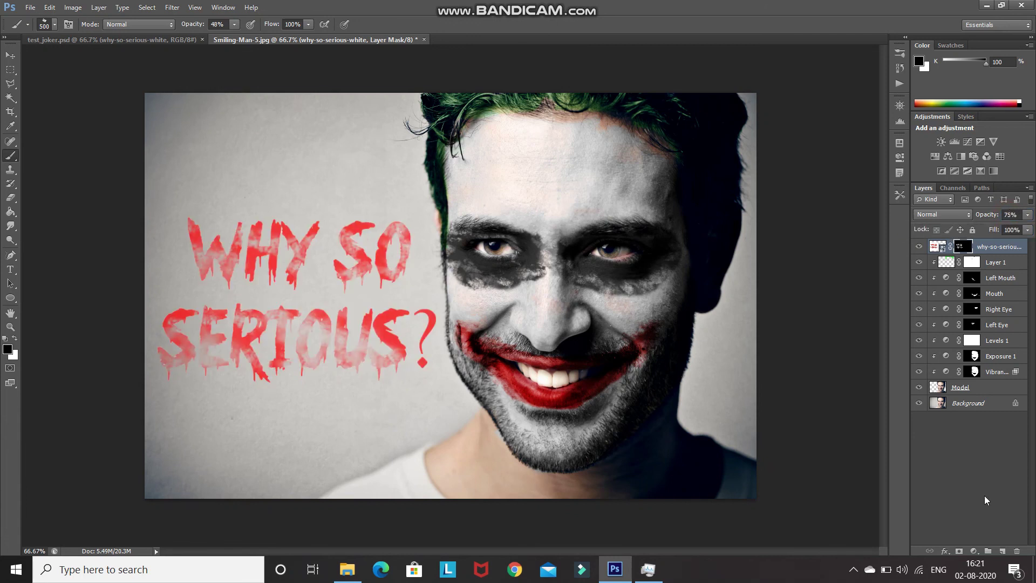